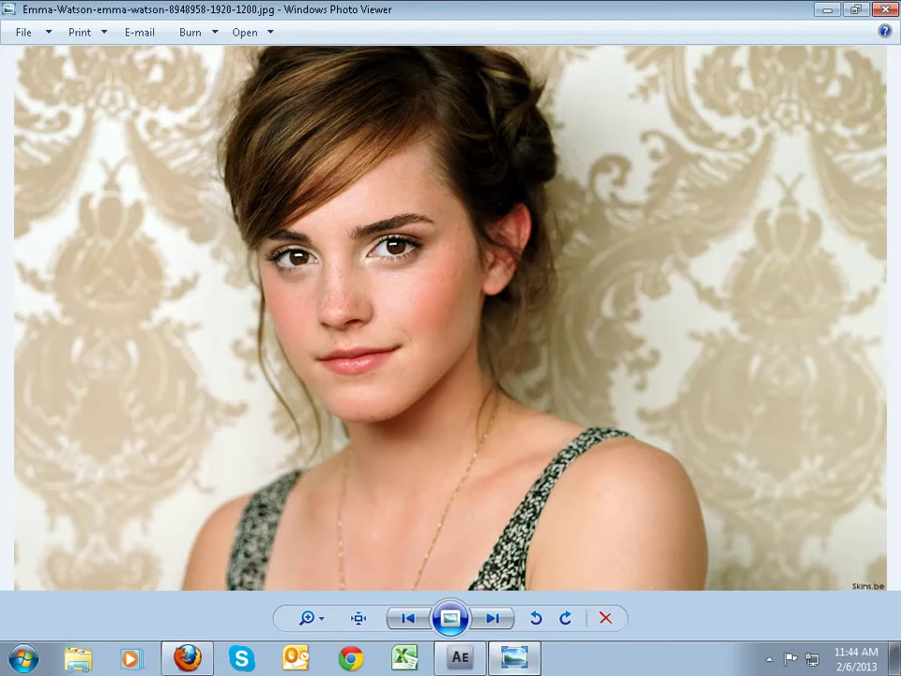
Examine the facial skin in the full-size 1920-1200 portrait up close, return to the full view and close the photo.
{"action": "left_click", "coordinate": [321, 619]}
{"action": "left_click_drag", "start_coordinate": [321, 619], "coordinate": [321, 601]}
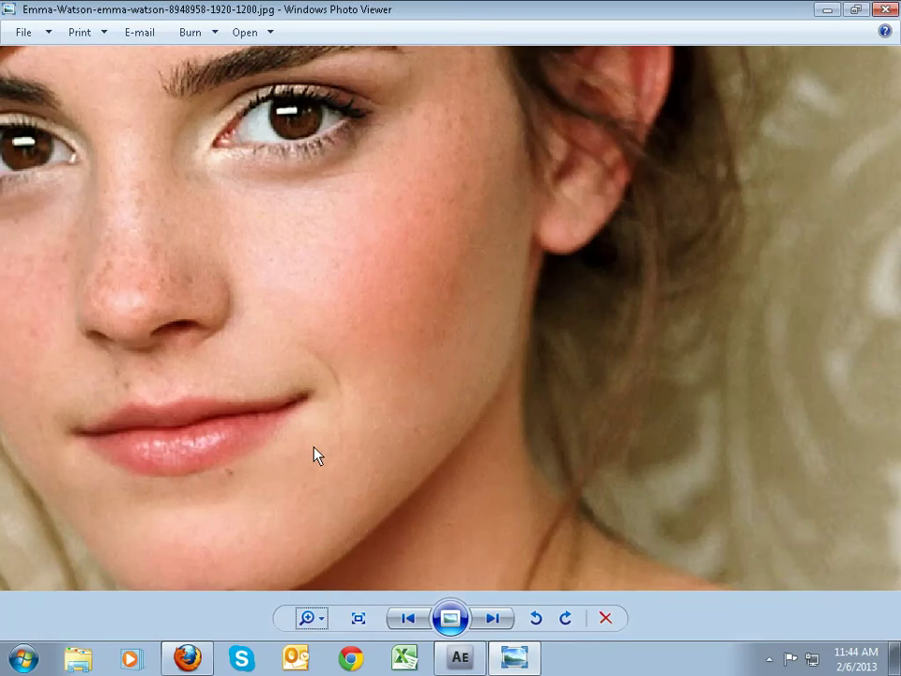
{"action": "left_click_drag", "start_coordinate": [309, 427], "coordinate": [427, 345]}
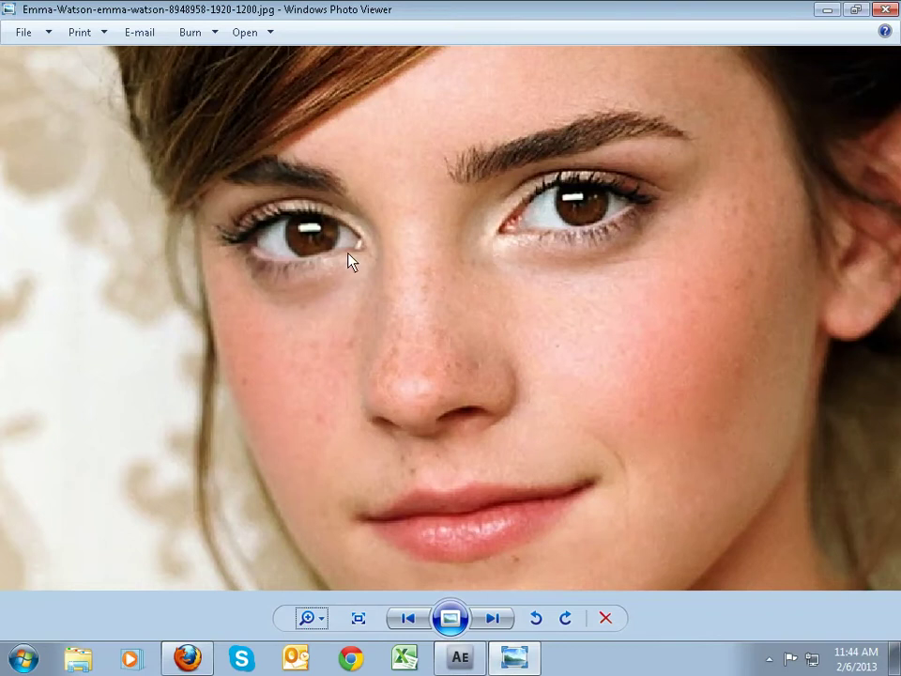
{"action": "left_click", "coordinate": [322, 626]}
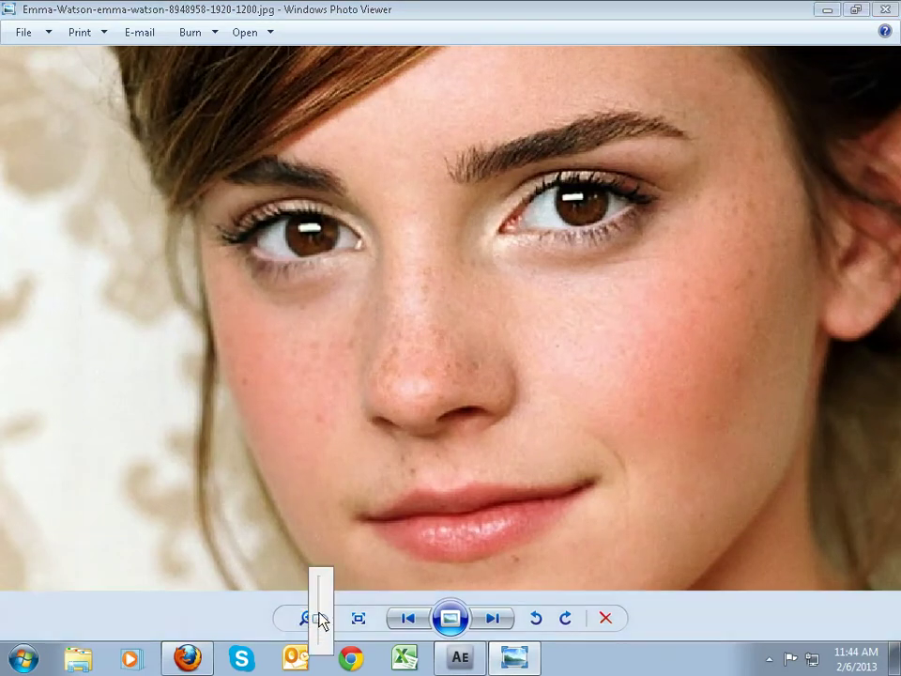
{"action": "scroll", "coordinate": [318, 628], "scroll_direction": "up", "scroll_amount": 2}
{"action": "left_click", "coordinate": [318, 627]}
{"action": "left_click", "coordinate": [321, 623]}
{"action": "scroll", "coordinate": [322, 623], "scroll_direction": "down", "scroll_amount": 4}
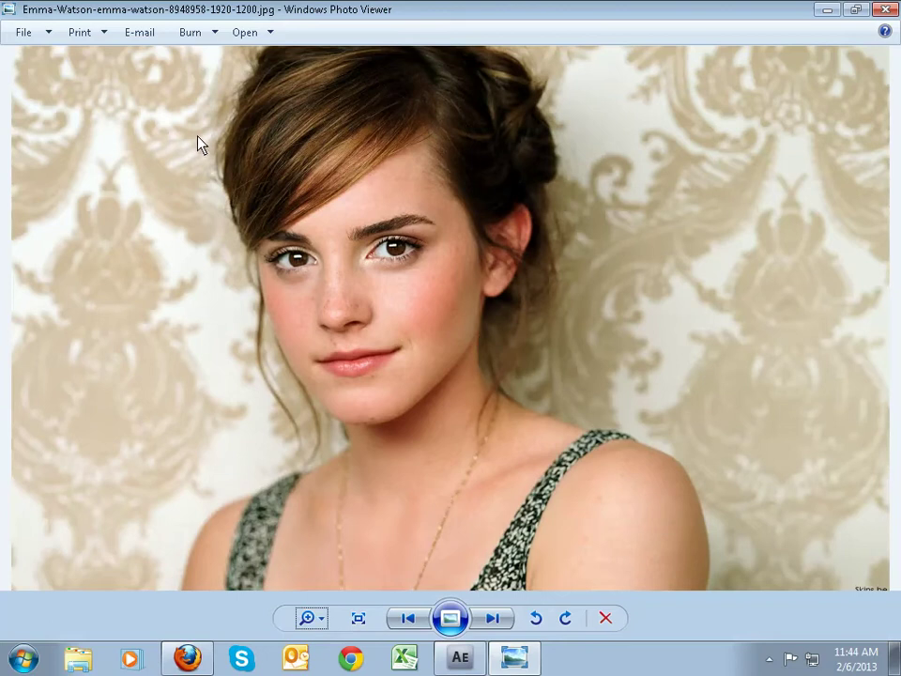
{"action": "left_click", "coordinate": [892, 13]}
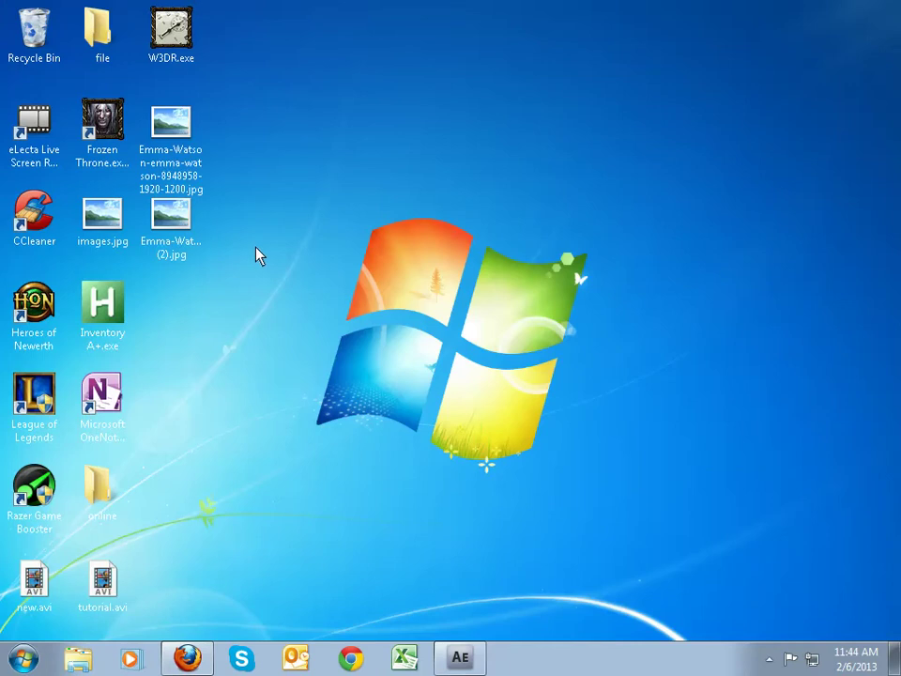
Open the original 1920-1200 portrait from the desktop in ImageConverterPLUS.
{"action": "left_click", "coordinate": [176, 225]}
{"action": "left_click", "coordinate": [169, 150]}
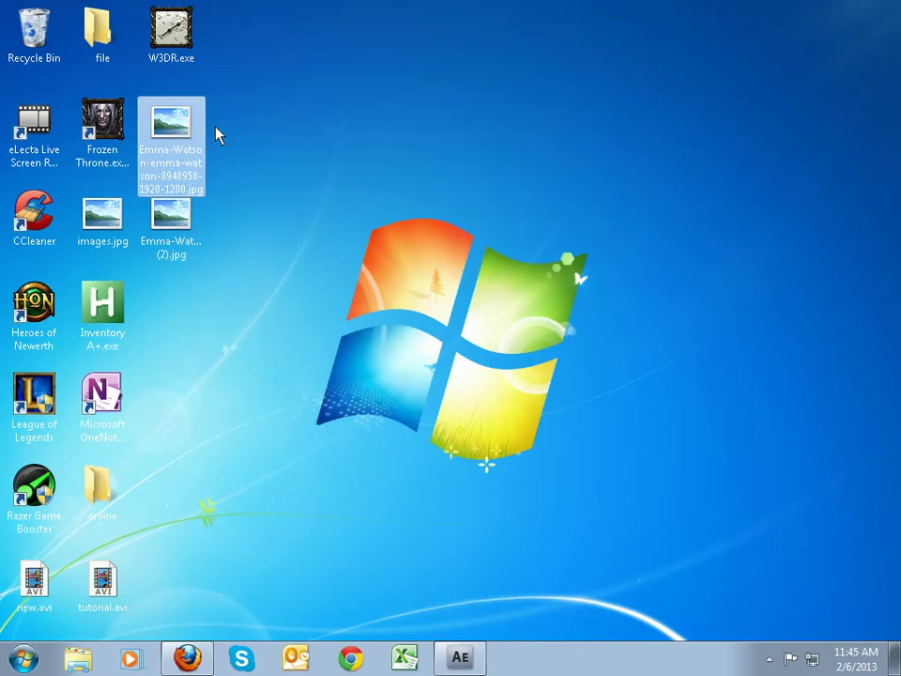
{"action": "right_click", "coordinate": [180, 128]}
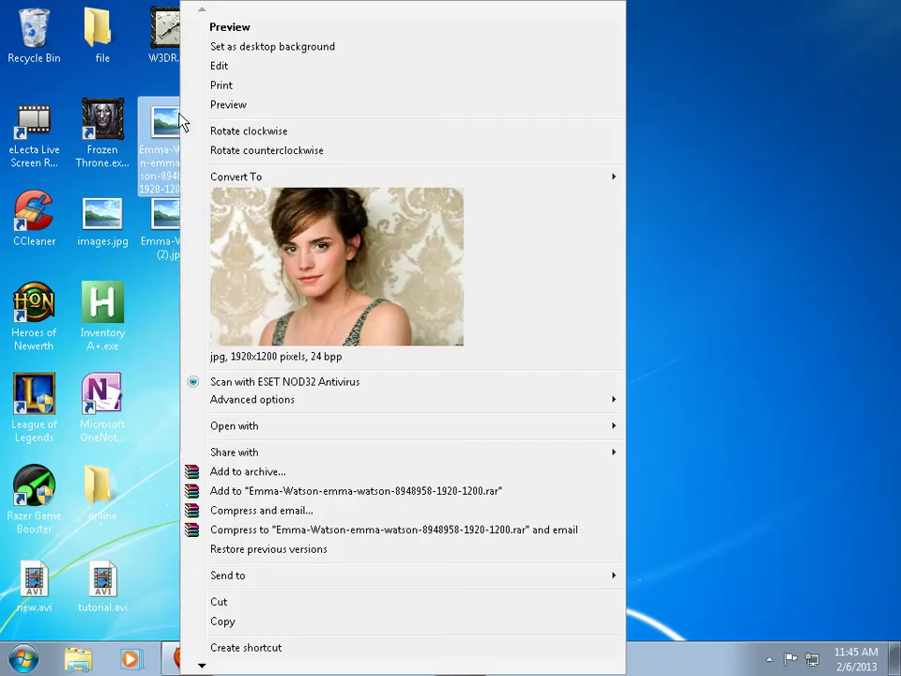
{"action": "left_click", "coordinate": [333, 284]}
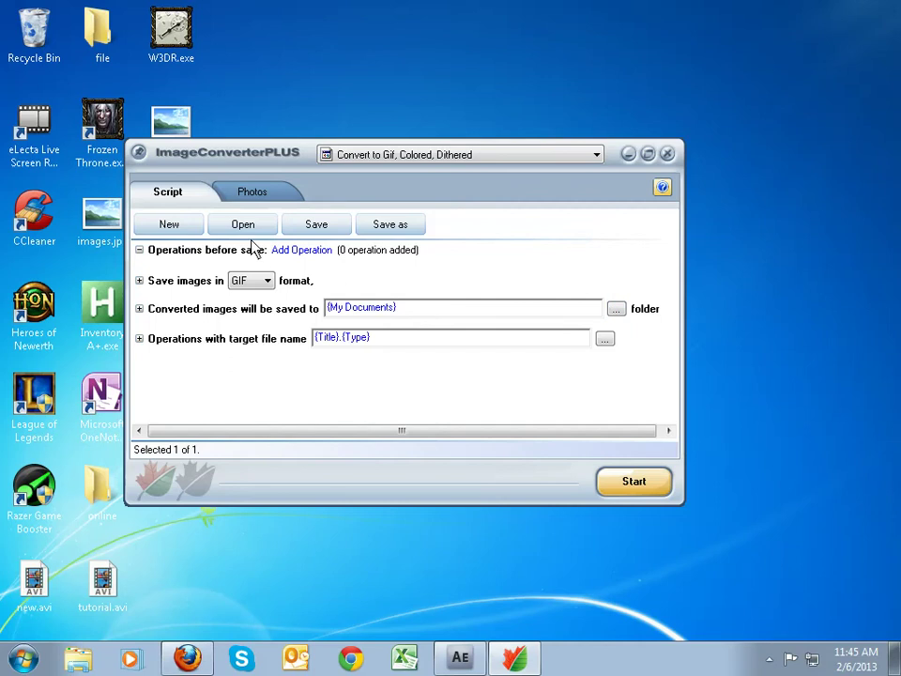
Add a resize operation with pixel dimensions of 800 x 500, then close the converter without converting the photo.
{"action": "left_click", "coordinate": [301, 252]}
{"action": "left_click", "coordinate": [333, 264]}
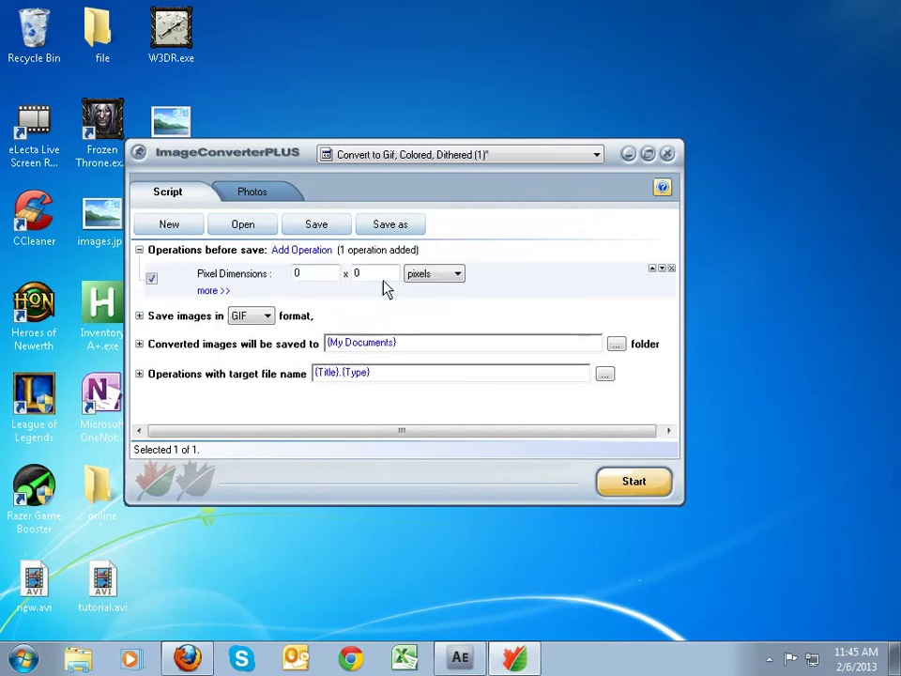
{"action": "left_click", "coordinate": [316, 275]}
{"action": "type", "text": "800"}
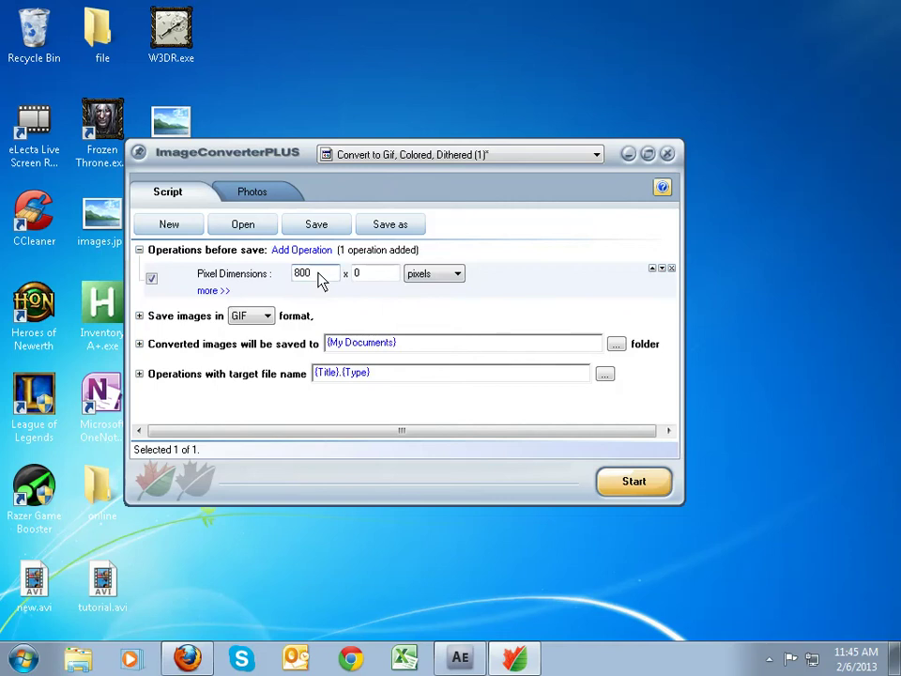
{"action": "left_click", "coordinate": [371, 278]}
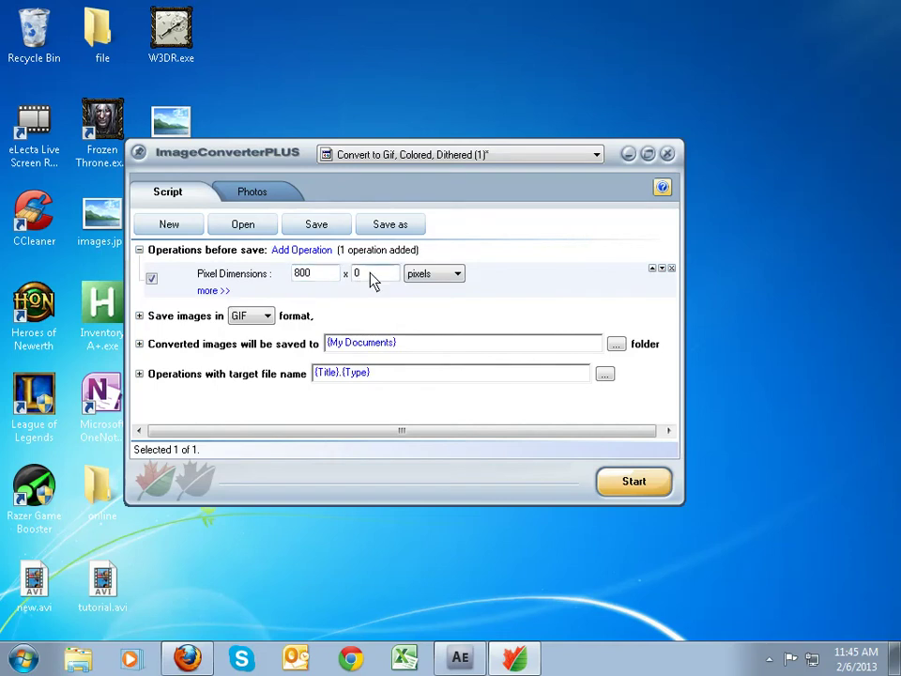
{"action": "type", "text": "500"}
{"action": "left_click", "coordinate": [667, 154]}
{"action": "left_click", "coordinate": [521, 398]}
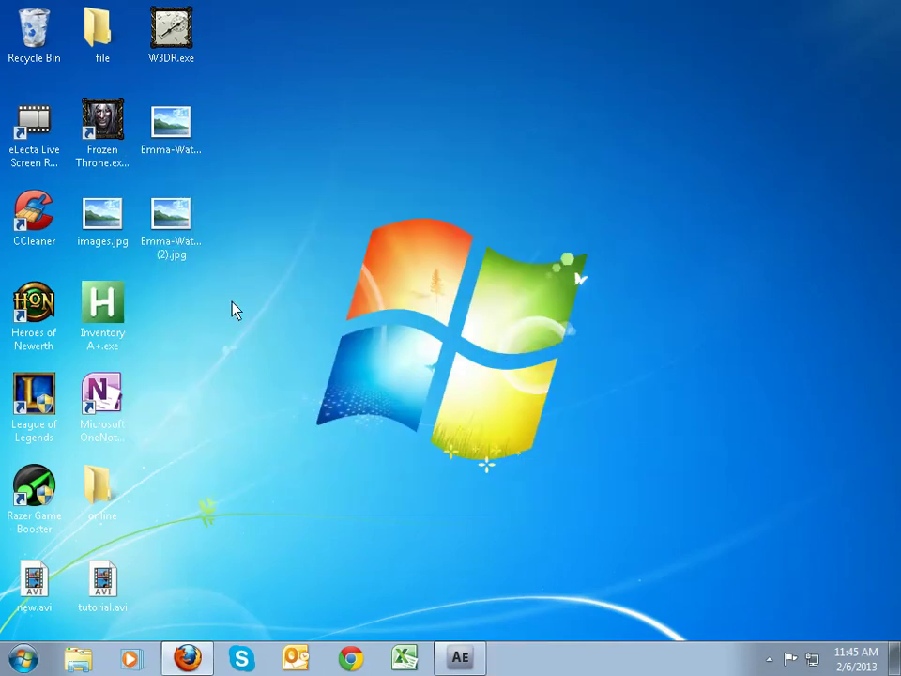
Open the desktop copy of the portrait marked (2), examine the face up close and close the photo.
{"action": "left_click", "coordinate": [164, 219]}
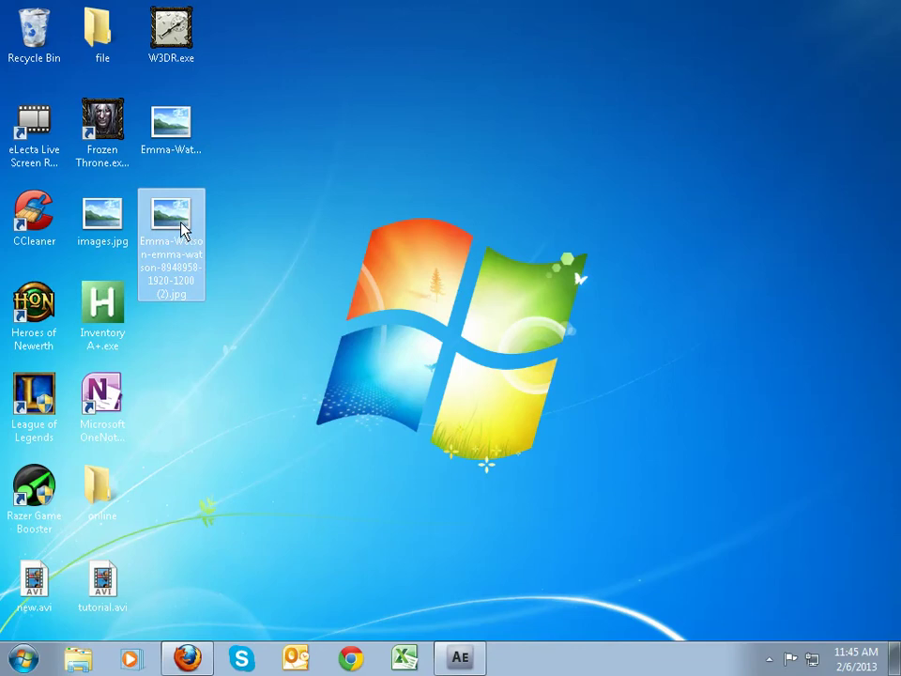
{"action": "double_click", "coordinate": [181, 229]}
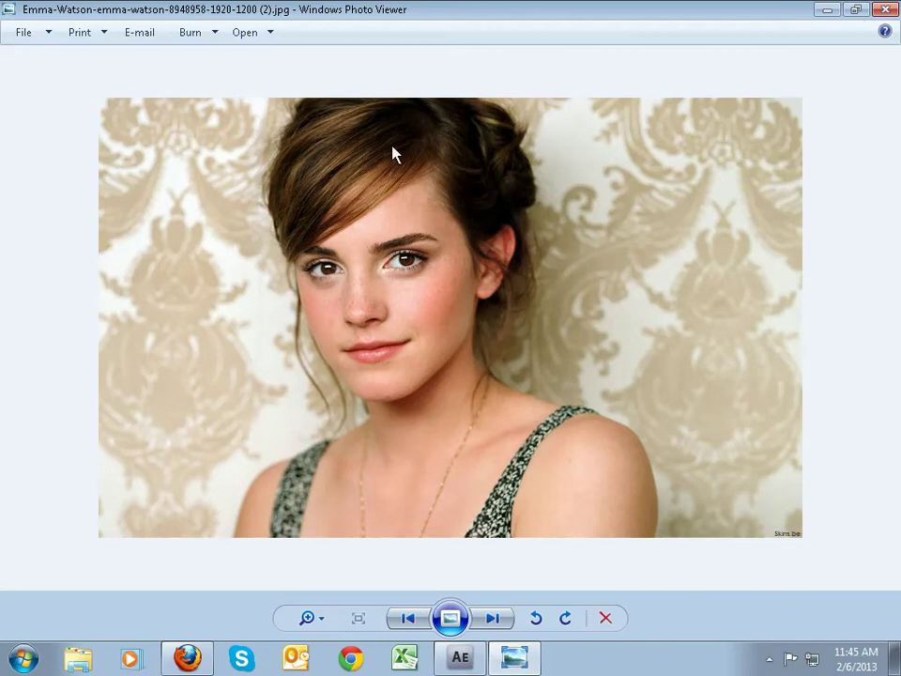
{"action": "left_click", "coordinate": [328, 623]}
{"action": "left_click_drag", "start_coordinate": [326, 622], "coordinate": [328, 598]}
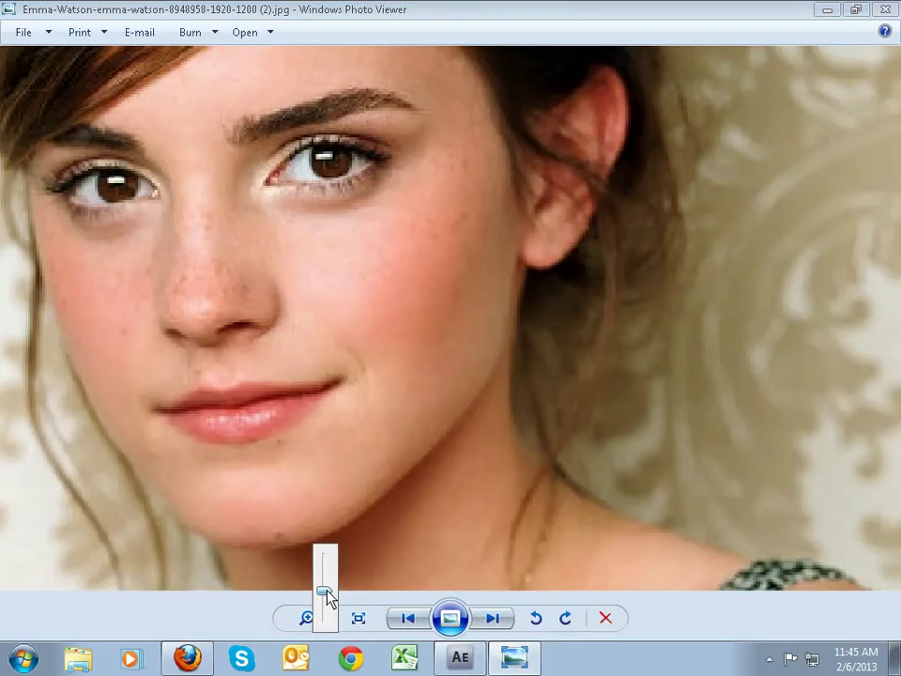
{"action": "left_click_drag", "start_coordinate": [287, 378], "coordinate": [539, 412]}
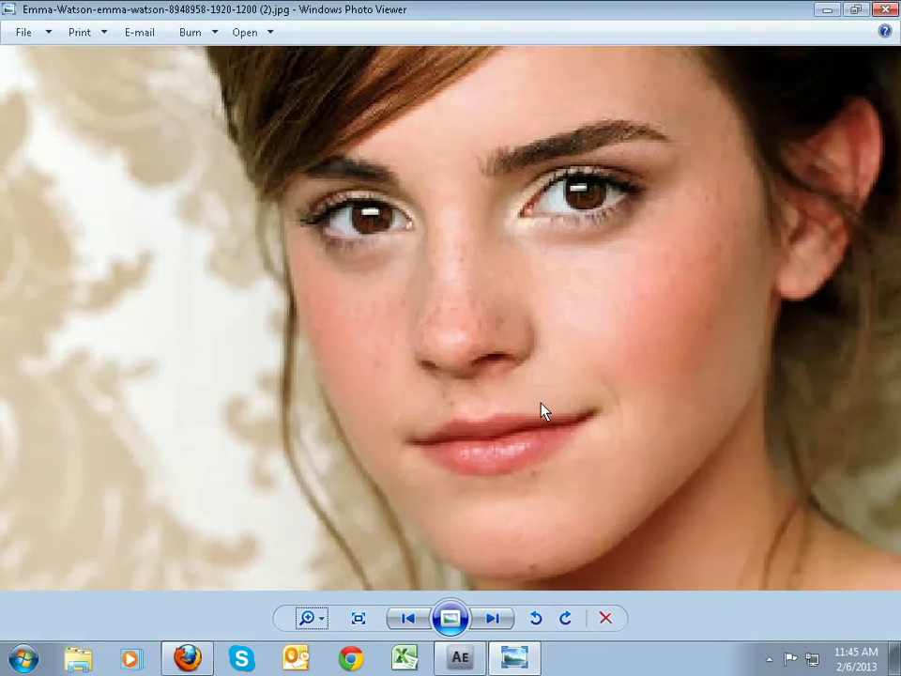
{"action": "left_click_drag", "start_coordinate": [660, 333], "coordinate": [468, 412]}
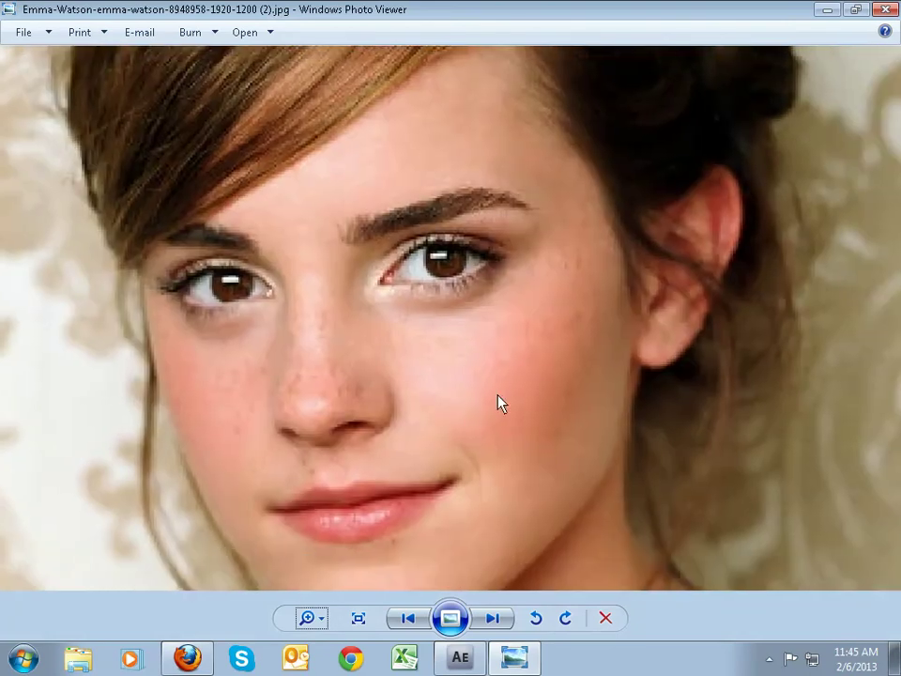
{"action": "left_click", "coordinate": [885, 9]}
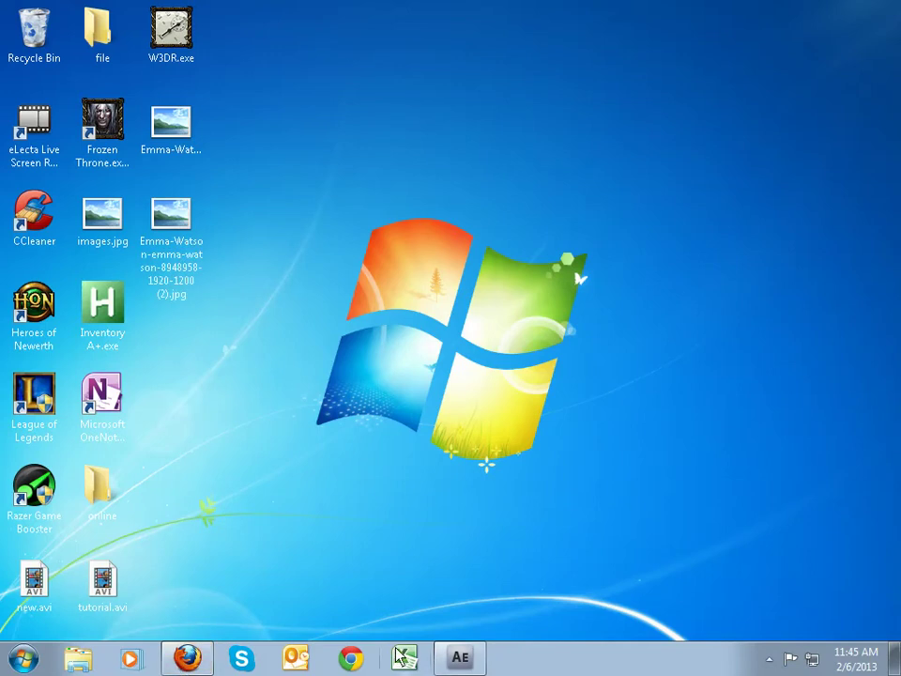
{"action": "left_click", "coordinate": [464, 658]}
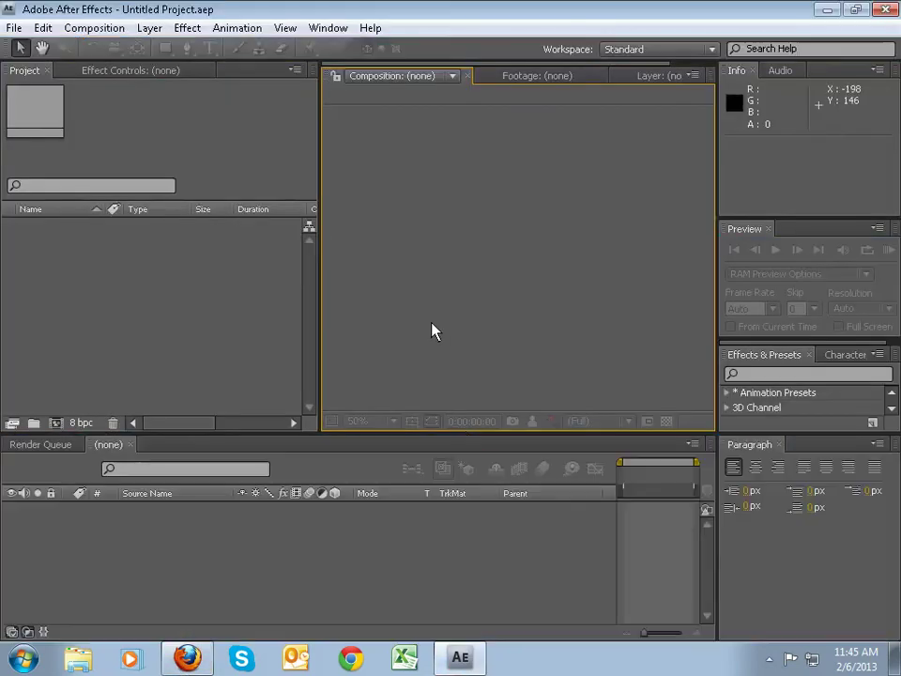
{"action": "left_click", "coordinate": [241, 330]}
{"action": "left_click", "coordinate": [460, 290]}
{"action": "left_click", "coordinate": [241, 345]}
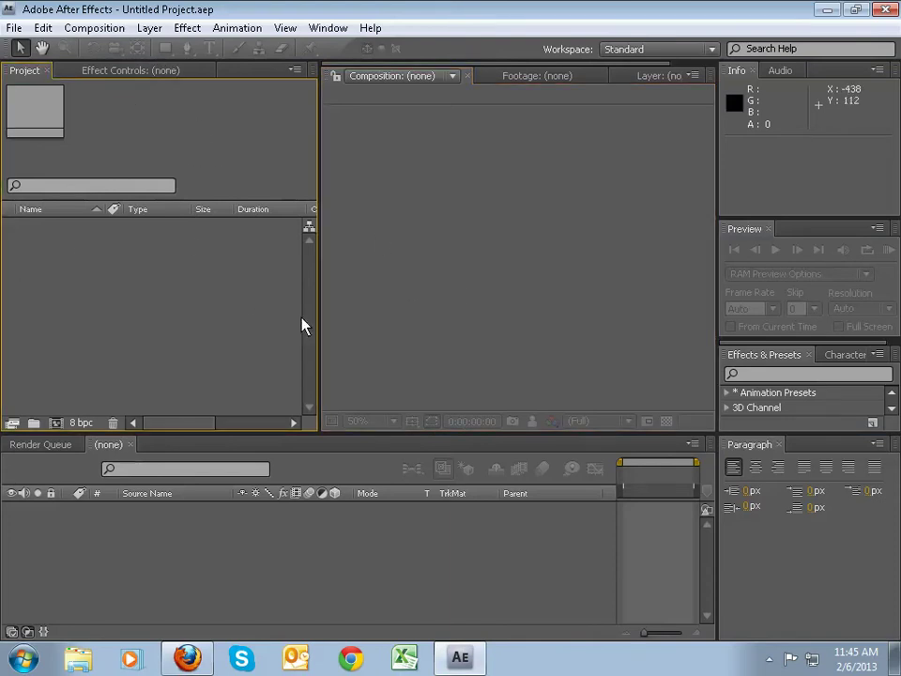
{"action": "left_click", "coordinate": [14, 29]}
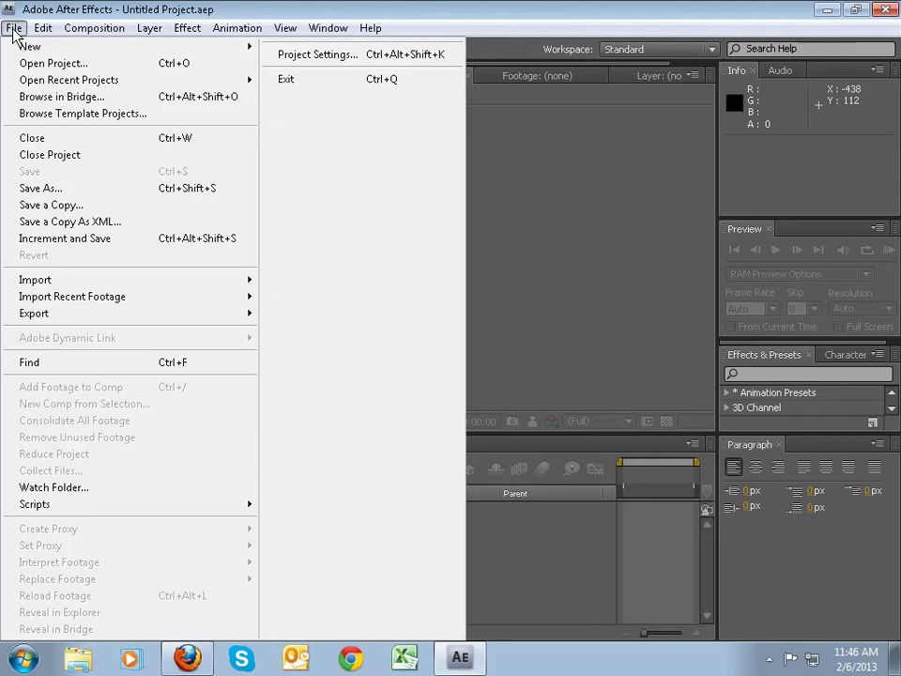
{"action": "mouse_move", "coordinate": [64, 282]}
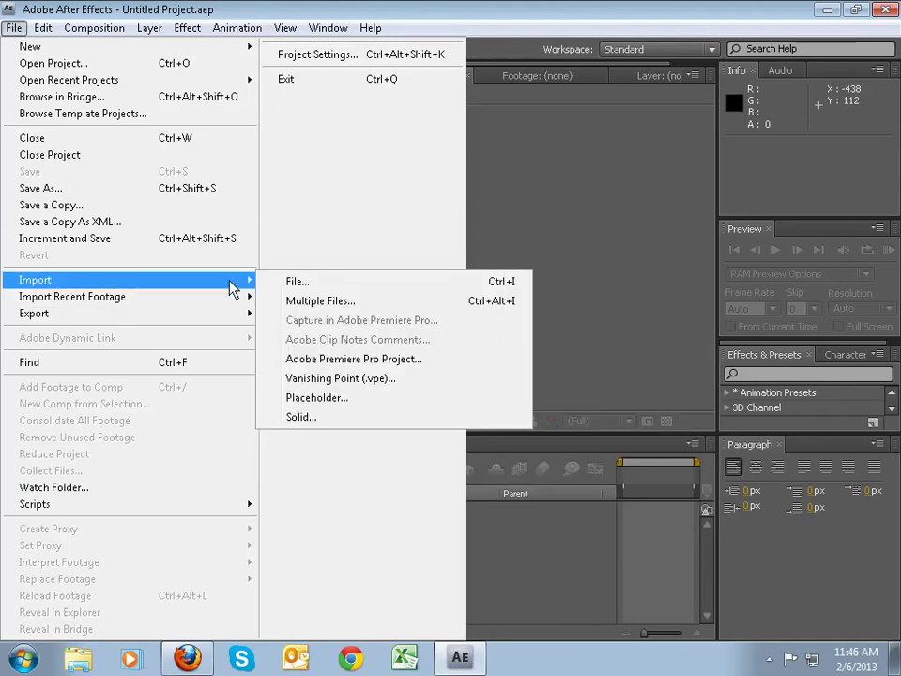
{"action": "left_click", "coordinate": [296, 283]}
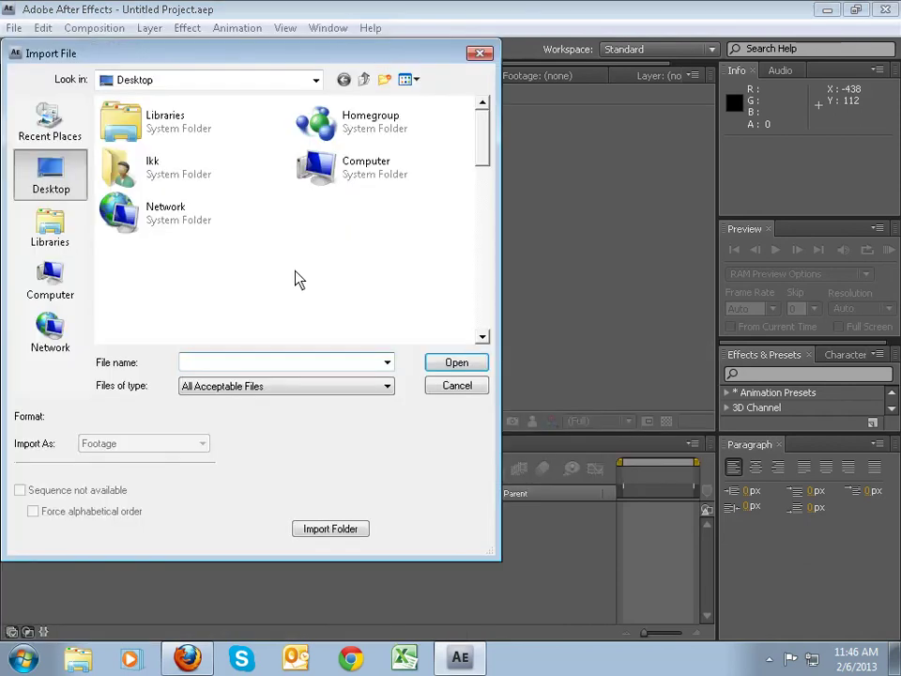
{"action": "left_click_drag", "start_coordinate": [483, 146], "coordinate": [482, 264]}
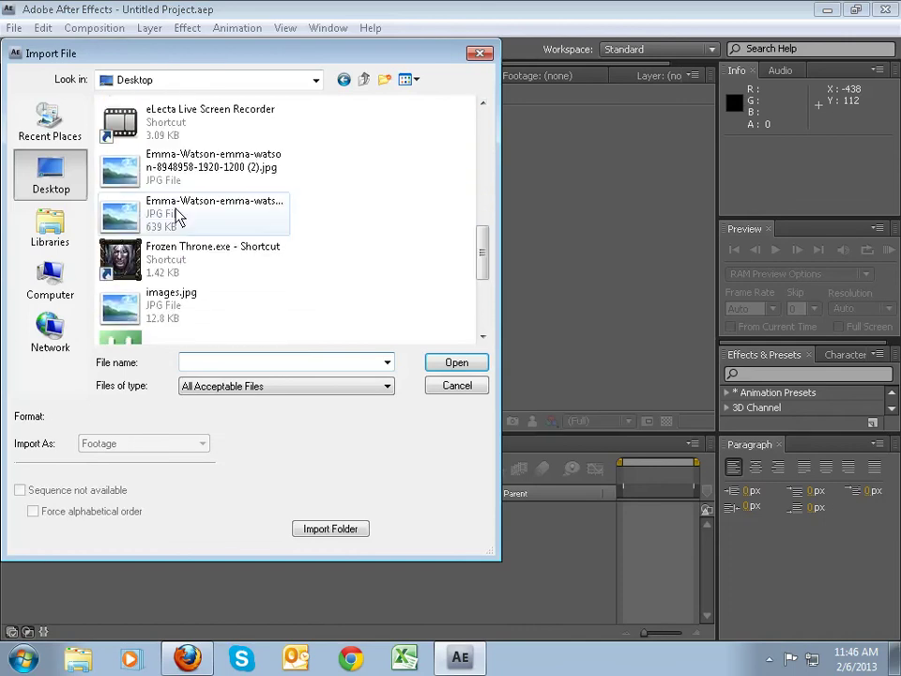
{"action": "left_click", "coordinate": [150, 182]}
{"action": "left_click", "coordinate": [457, 363]}
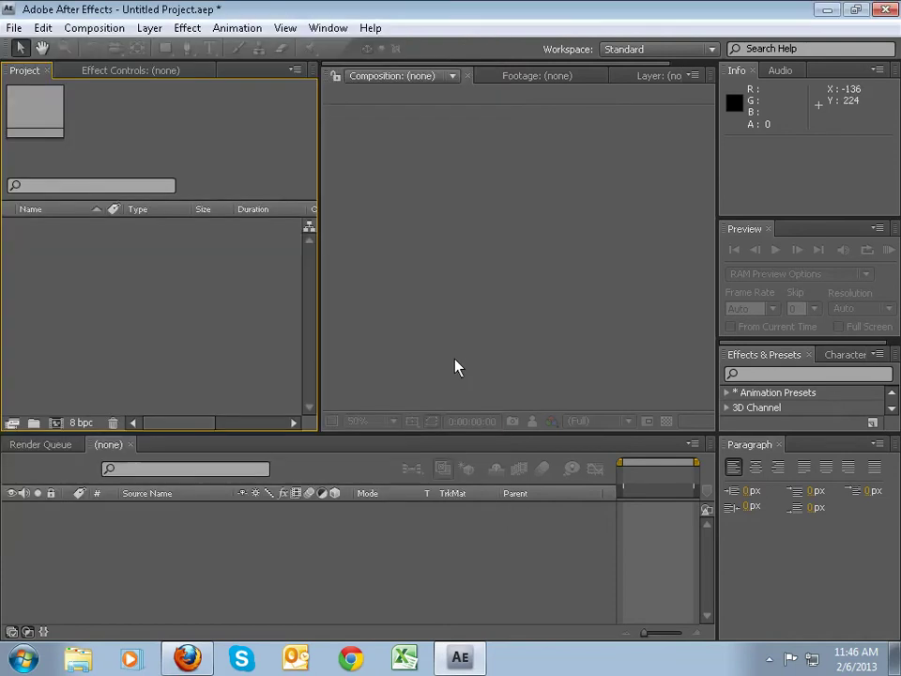
Create a new composition from the imported JPEG and close the Paragraph panel to widen the timeline.
{"action": "left_click", "coordinate": [104, 290]}
{"action": "left_click", "coordinate": [48, 232]}
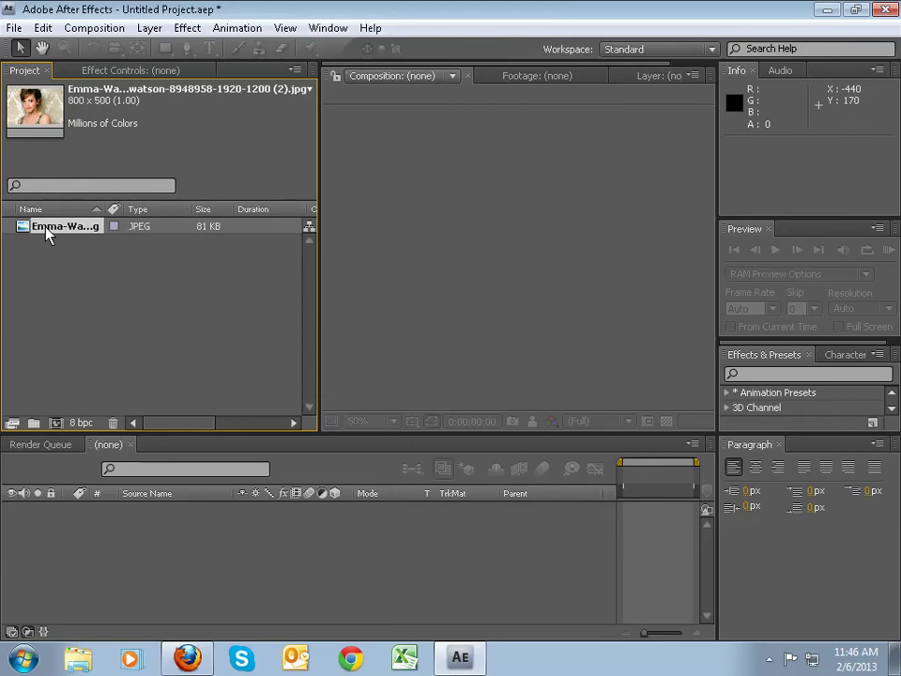
{"action": "left_click_drag", "start_coordinate": [48, 238], "coordinate": [58, 427]}
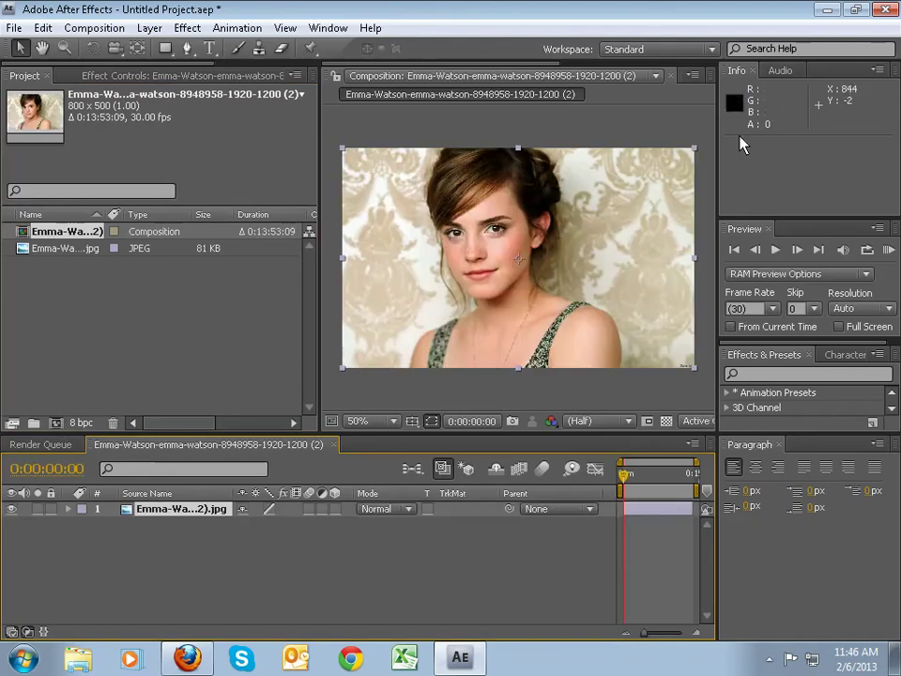
{"action": "left_click", "coordinate": [778, 445]}
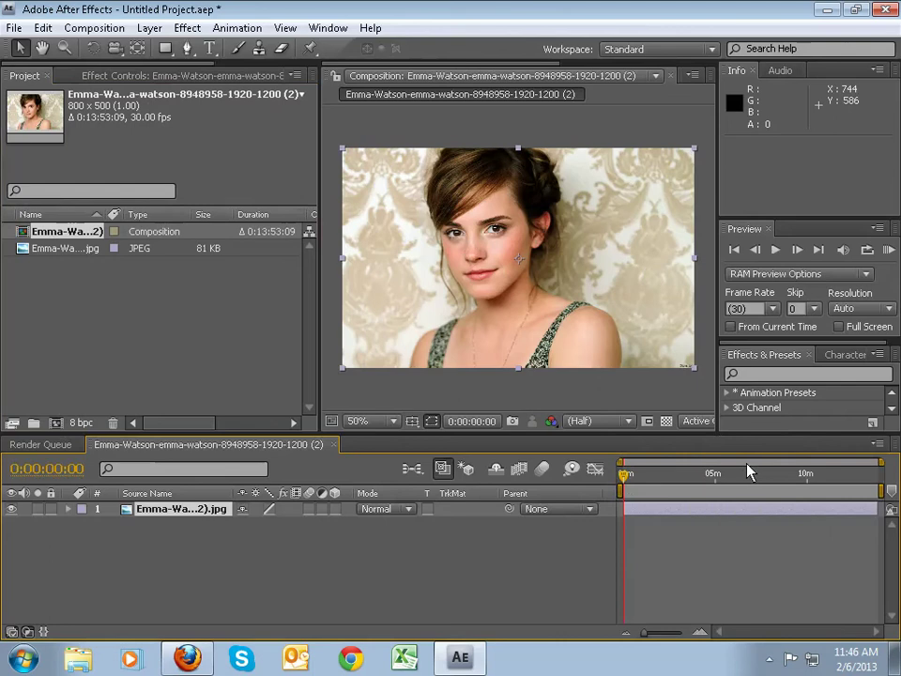
Examine the portrait's face in the composition at 100% and 200% magnification, then return to the 50% view.
{"action": "scroll", "coordinate": [519, 270], "scroll_direction": "up", "scroll_amount": 2}
{"action": "scroll", "coordinate": [518, 270], "scroll_direction": "down", "scroll_amount": 2}
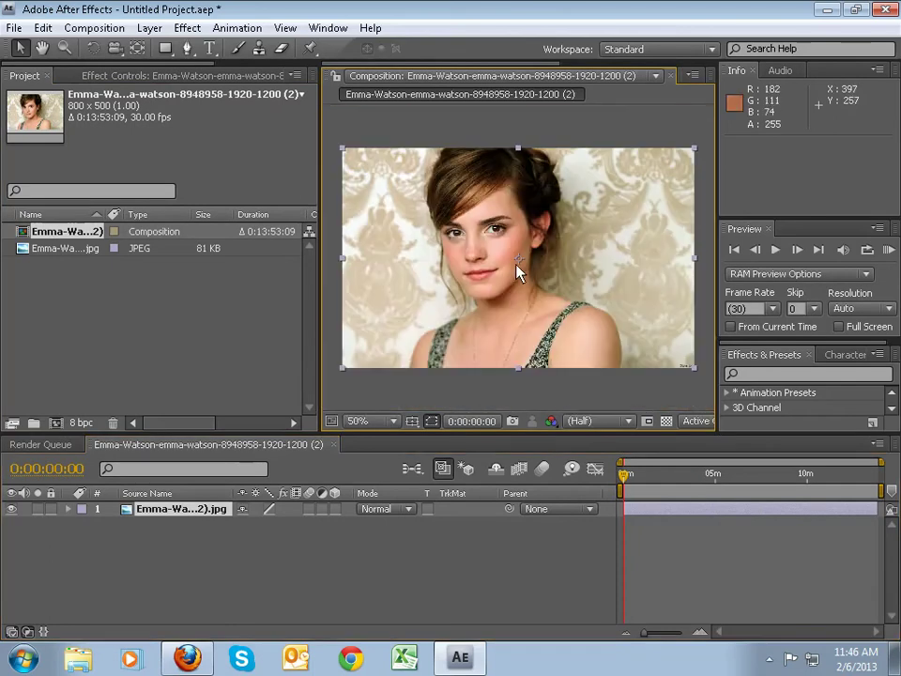
{"action": "left_click_drag", "start_coordinate": [623, 477], "coordinate": [597, 488]}
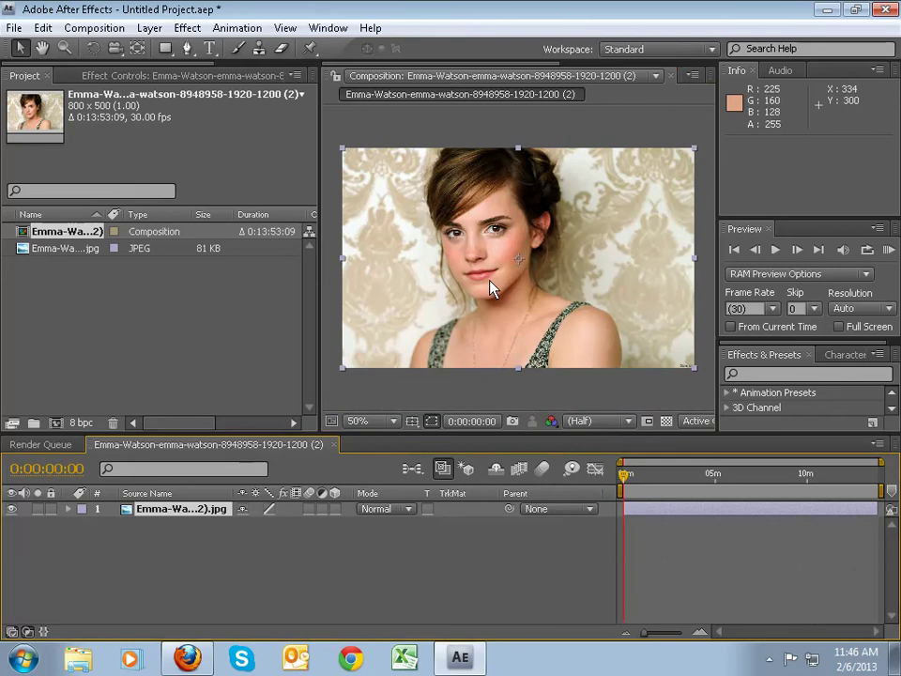
{"action": "scroll", "coordinate": [488, 287], "scroll_direction": "up", "scroll_amount": 2}
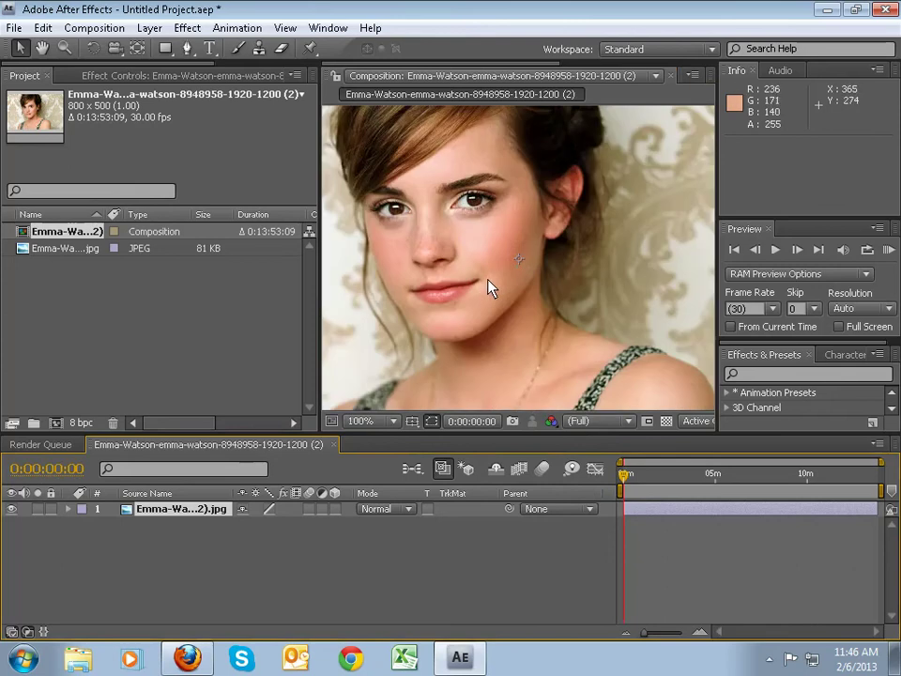
{"action": "scroll", "coordinate": [488, 287], "scroll_direction": "up", "scroll_amount": 4}
{"action": "scroll", "coordinate": [488, 286], "scroll_direction": "down", "scroll_amount": 2}
{"action": "scroll", "coordinate": [489, 287], "scroll_direction": "down", "scroll_amount": 1}
{"action": "key", "text": "space"}
{"action": "left_click_drag", "start_coordinate": [483, 276], "coordinate": [508, 255]}
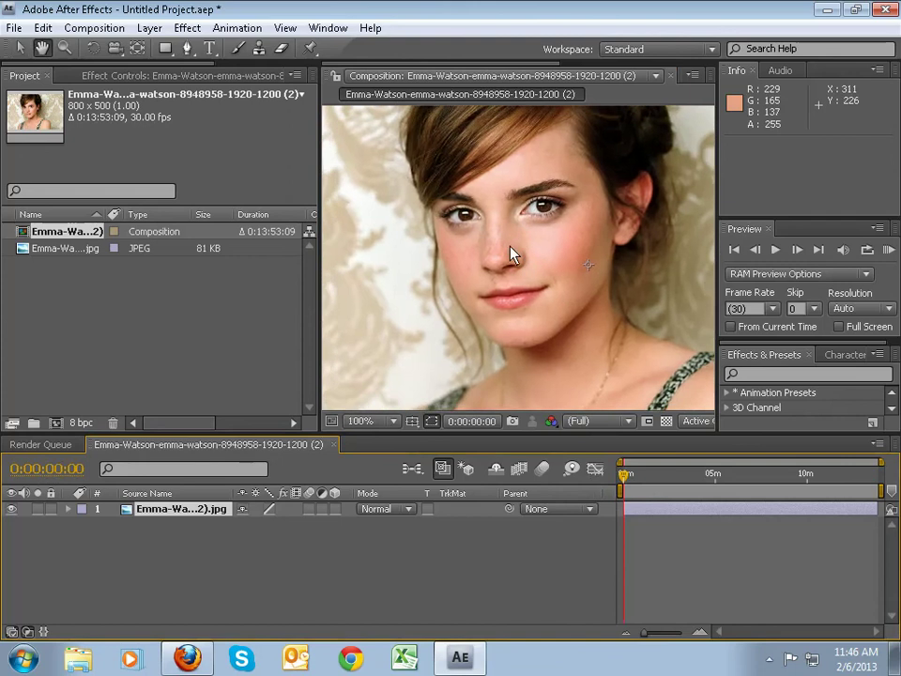
{"action": "scroll", "coordinate": [482, 276], "scroll_direction": "up", "scroll_amount": 1}
{"action": "scroll", "coordinate": [488, 269], "scroll_direction": "up", "scroll_amount": 1}
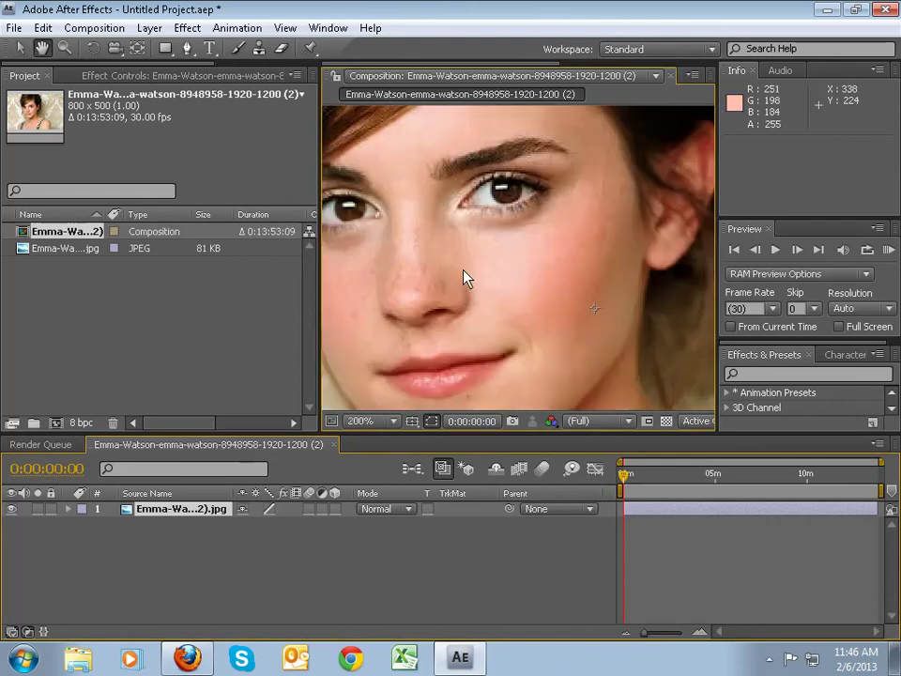
{"action": "scroll", "coordinate": [541, 255], "scroll_direction": "down", "scroll_amount": 1}
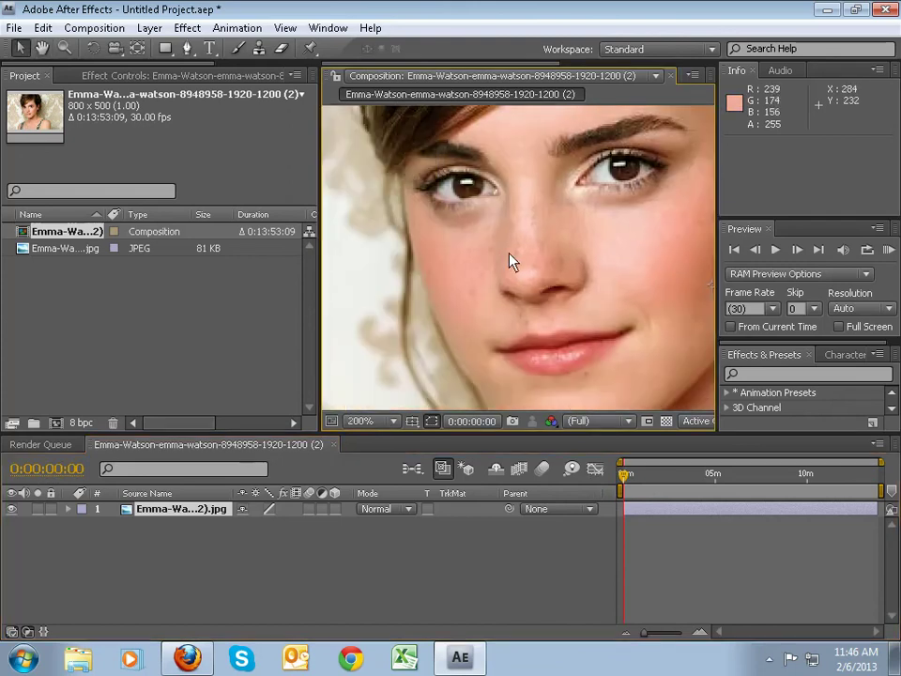
{"action": "scroll", "coordinate": [512, 258], "scroll_direction": "down", "scroll_amount": 1}
{"action": "key", "text": "h"}
{"action": "left_click_drag", "start_coordinate": [519, 257], "coordinate": [493, 252]}
{"action": "key", "text": "v"}
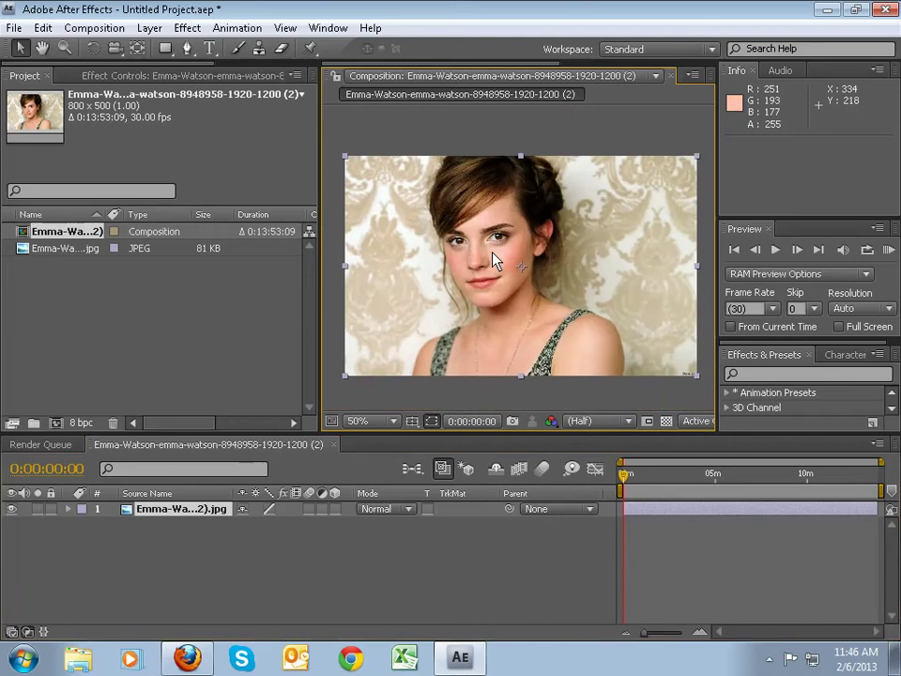
Duplicate the portrait layer in the timeline and select the upper copy.
{"action": "left_click", "coordinate": [189, 537]}
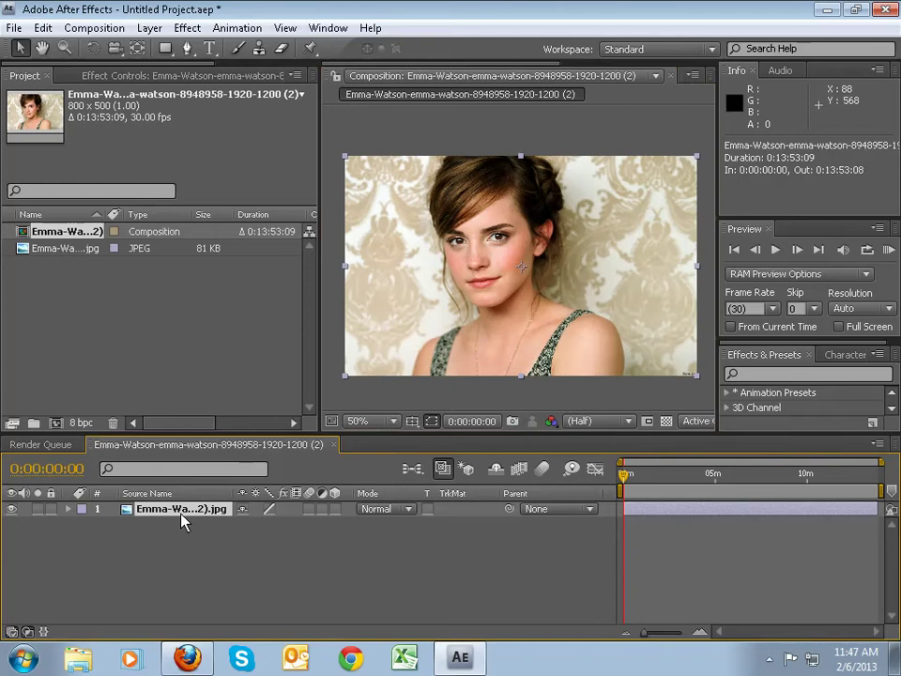
{"action": "key", "text": "ctrl+d"}
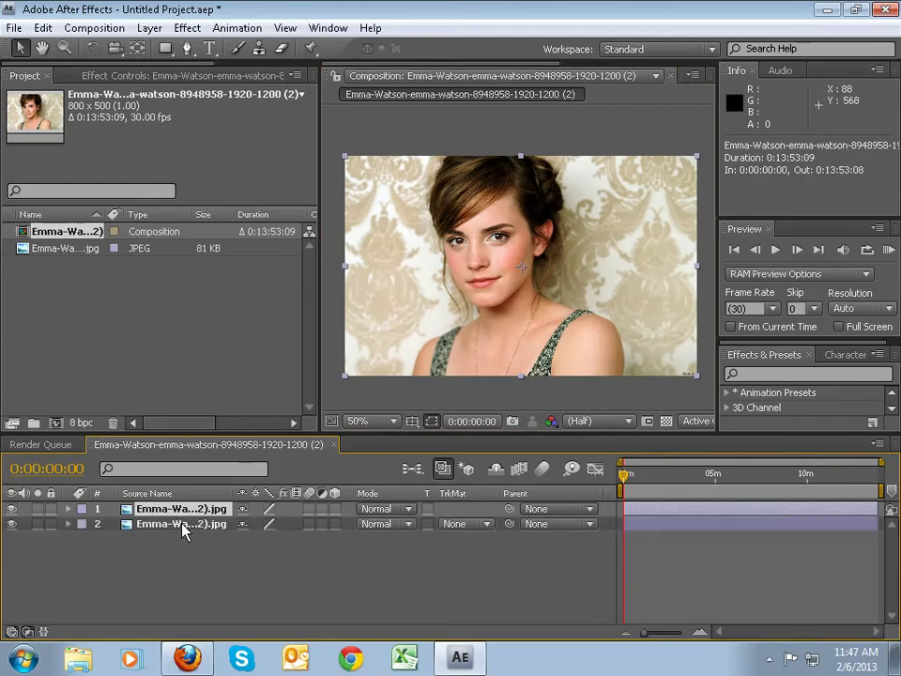
{"action": "left_click", "coordinate": [183, 525]}
{"action": "key", "text": "ctrl+Up"}
{"action": "key", "text": "ctrl+Down"}
{"action": "key", "text": "ctrl+Up"}
Search the effects for "cc threshold" and apply CC Threshold RGB to the upper portrait layer.
{"action": "left_click", "coordinate": [746, 375]}
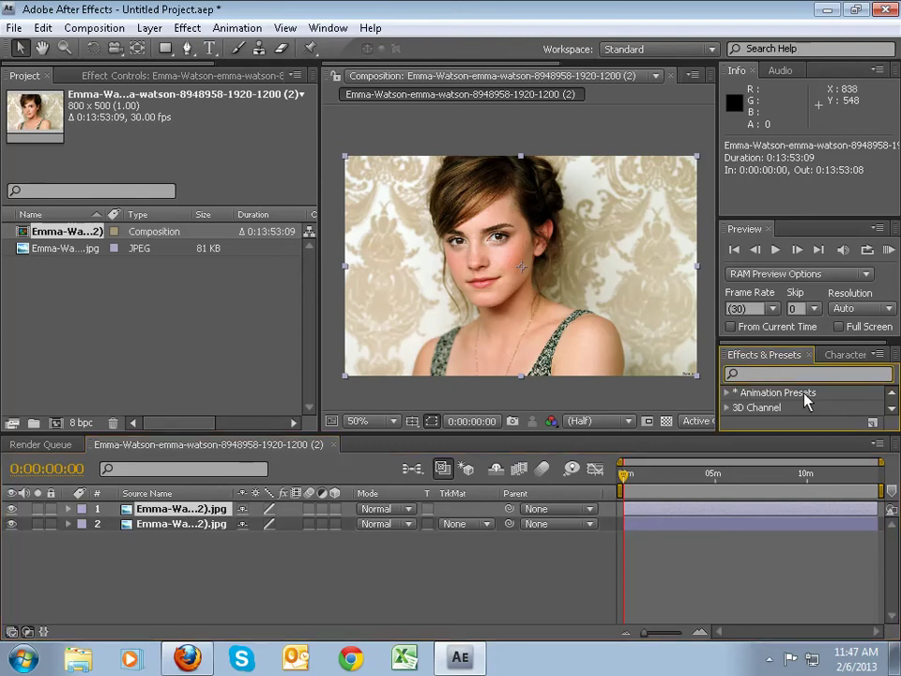
{"action": "type", "text": "cc tjr"}
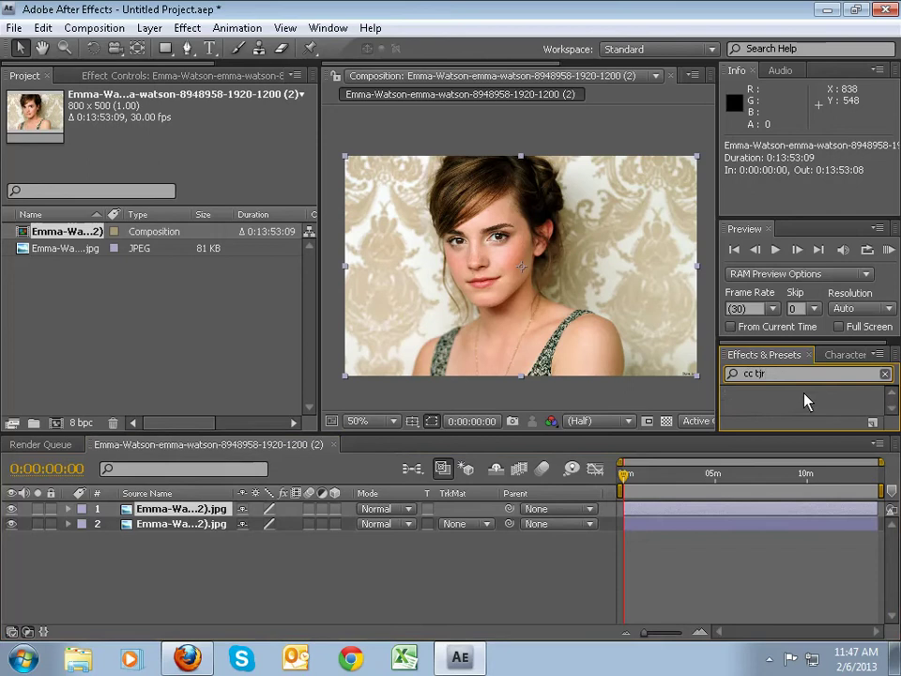
{"action": "key", "text": "BackSpace"}
{"action": "key", "text": "BackSpace"}
{"action": "type", "text": "hr"}
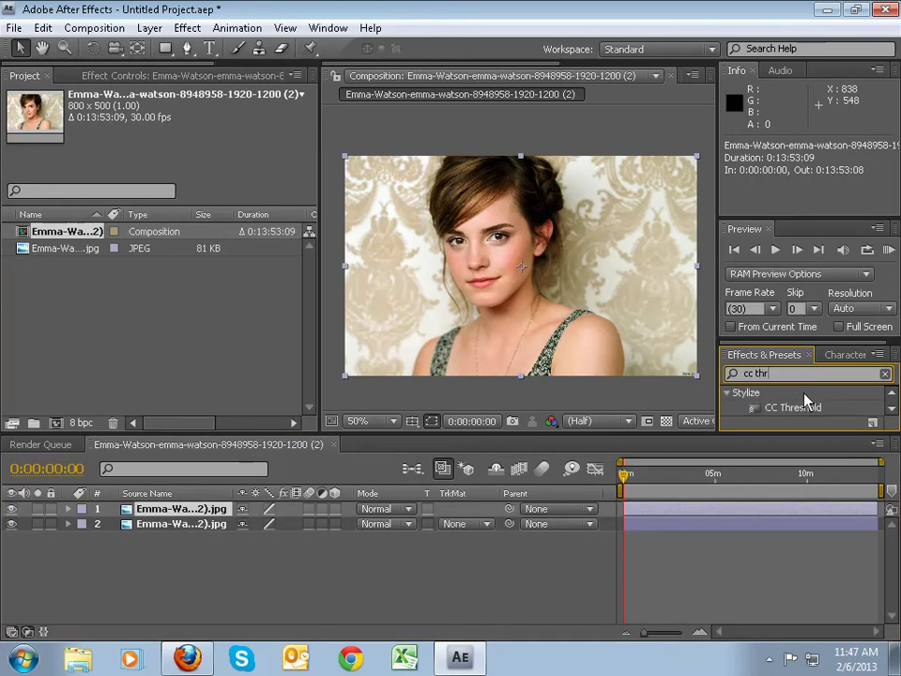
{"action": "type", "text": "esho"}
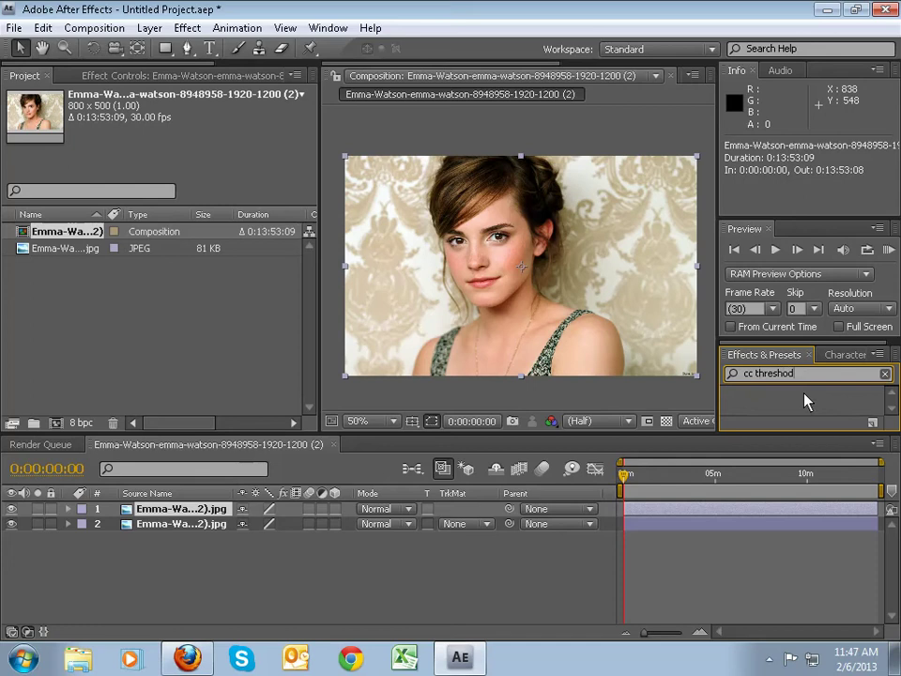
{"action": "type", "text": "ld"}
{"action": "left_click", "coordinate": [816, 413]}
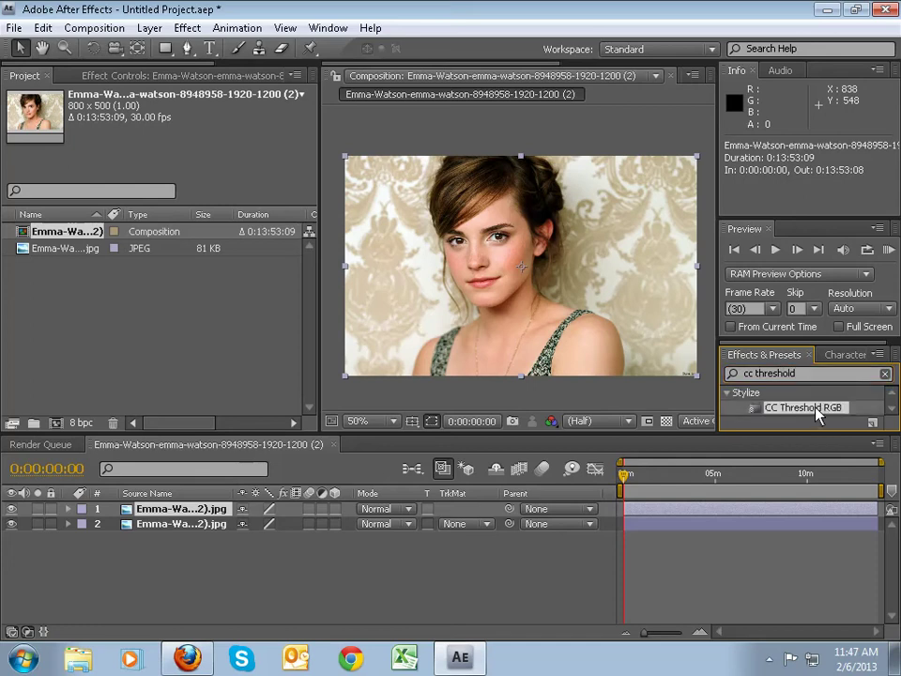
{"action": "double_click", "coordinate": [814, 409]}
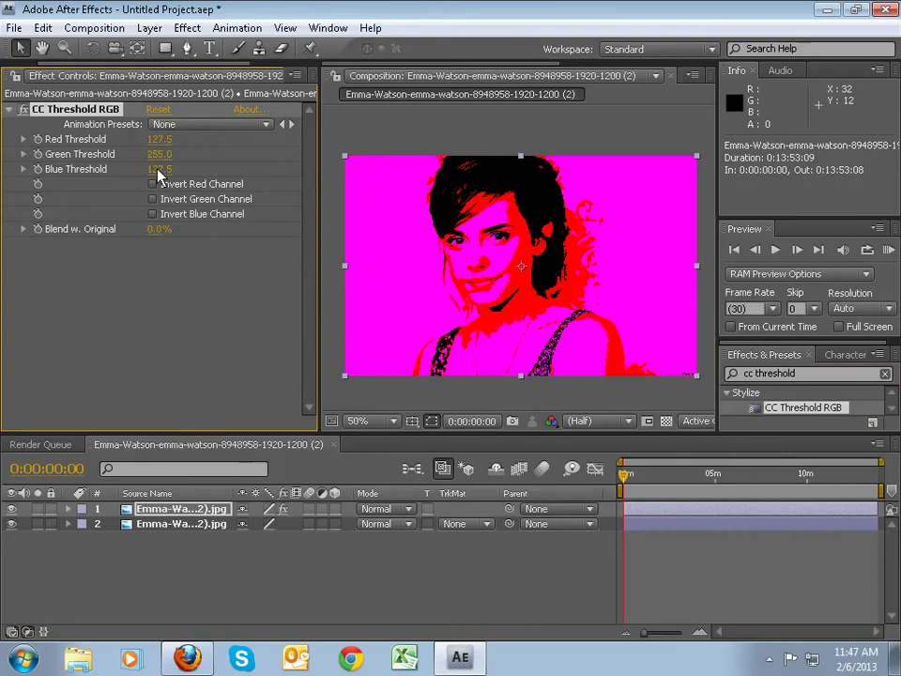
Set the CC Threshold RGB effect's green and blue thresholds to 255 and its red threshold to 140.
{"action": "left_click_drag", "start_coordinate": [159, 169], "coordinate": [288, 215]}
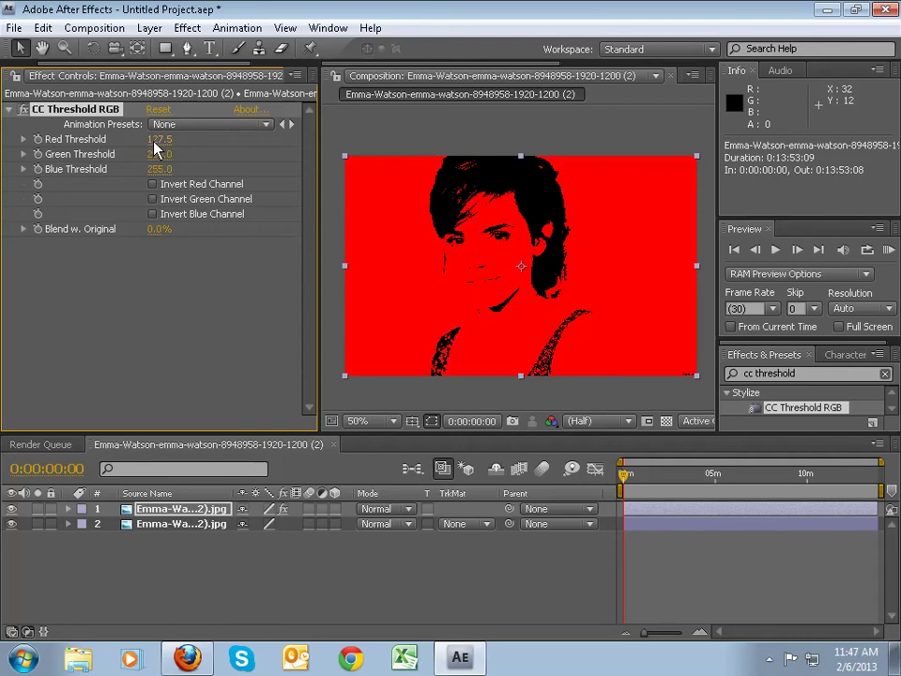
{"action": "left_click_drag", "start_coordinate": [154, 141], "coordinate": [165, 141]}
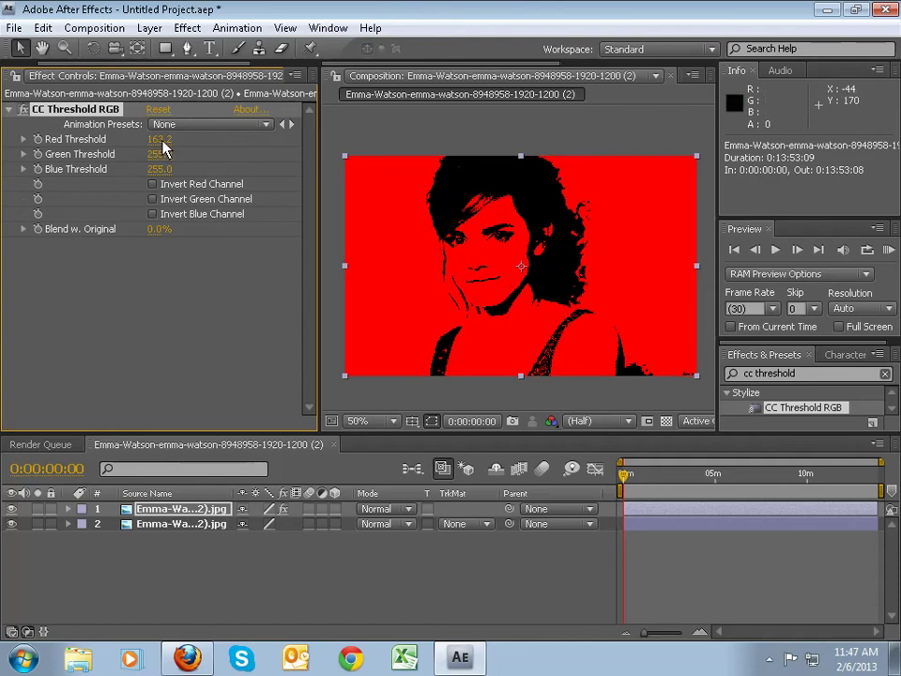
{"action": "left_click_drag", "start_coordinate": [163, 146], "coordinate": [157, 146]}
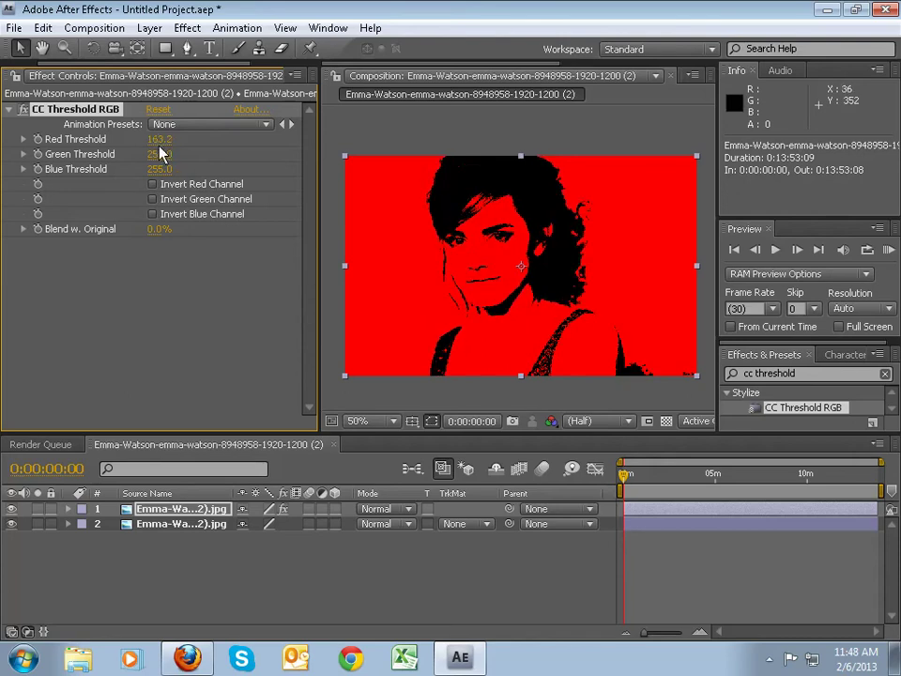
{"action": "left_click", "coordinate": [157, 145]}
{"action": "type", "text": "140"}
{"action": "key", "text": "Return"}
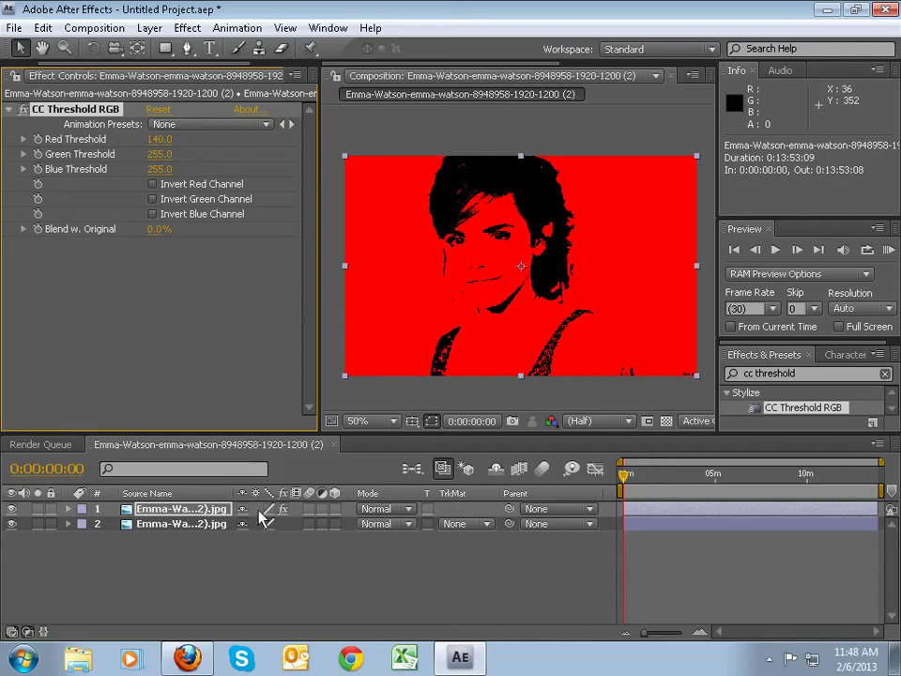
Add a Hue/Saturation effect to the upper portrait layer and lower its Master Saturation to -96.
{"action": "left_click", "coordinate": [181, 525]}
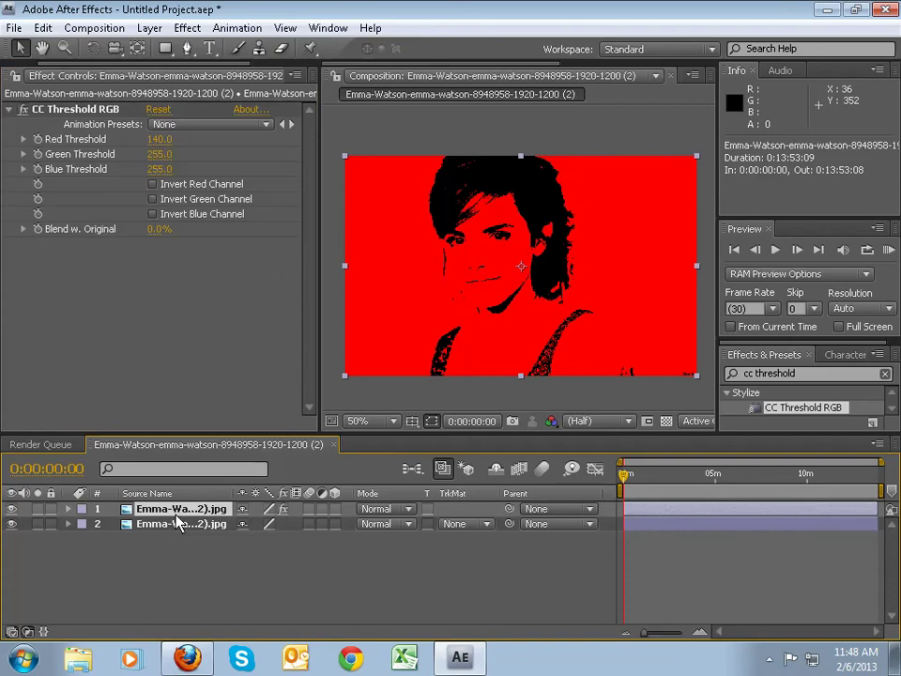
{"action": "left_click", "coordinate": [185, 29]}
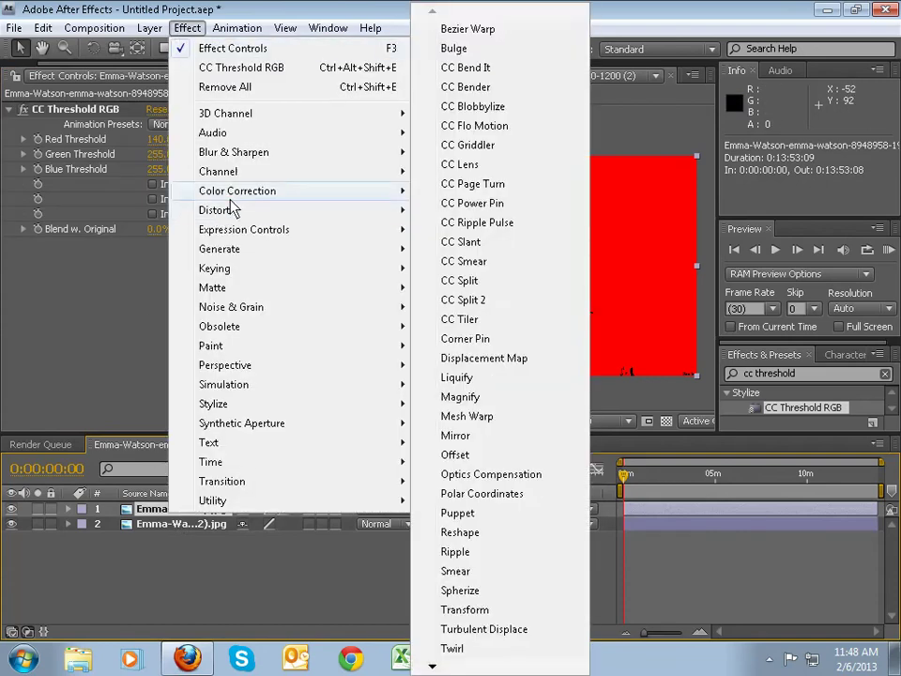
{"action": "mouse_move", "coordinate": [229, 195]}
{"action": "left_click", "coordinate": [468, 527]}
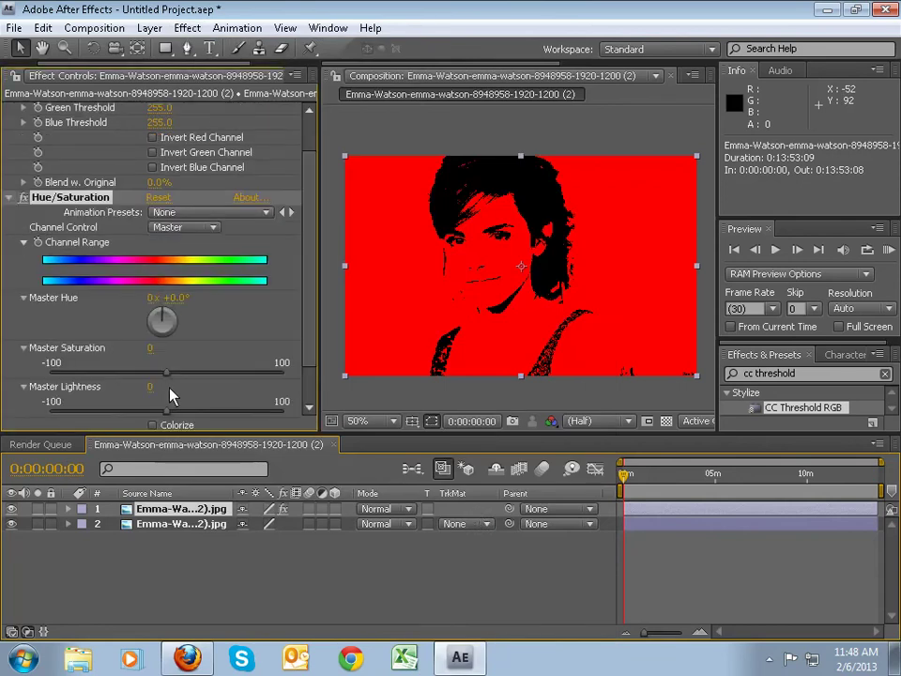
{"action": "left_click_drag", "start_coordinate": [167, 374], "coordinate": [66, 373]}
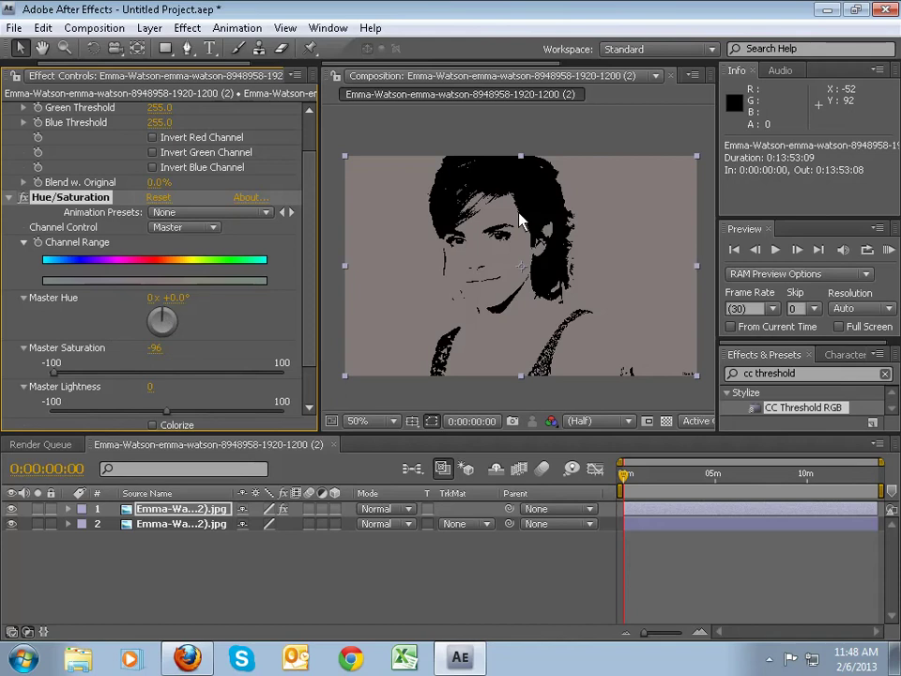
Add a Levels effect to the upper portrait layer and reduce Input White to 46.
{"action": "left_click", "coordinate": [188, 28]}
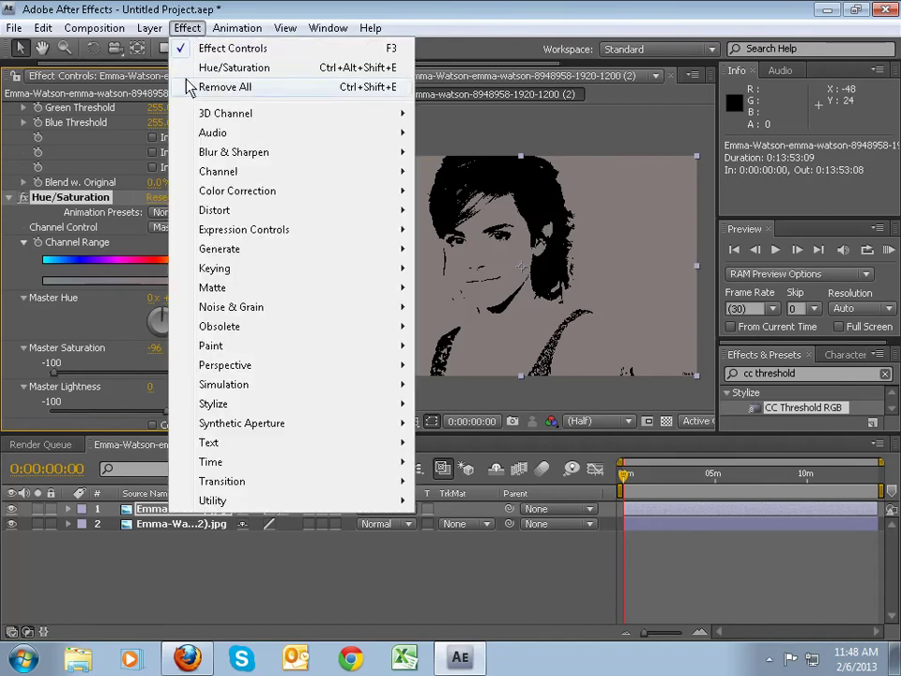
{"action": "mouse_move", "coordinate": [249, 187]}
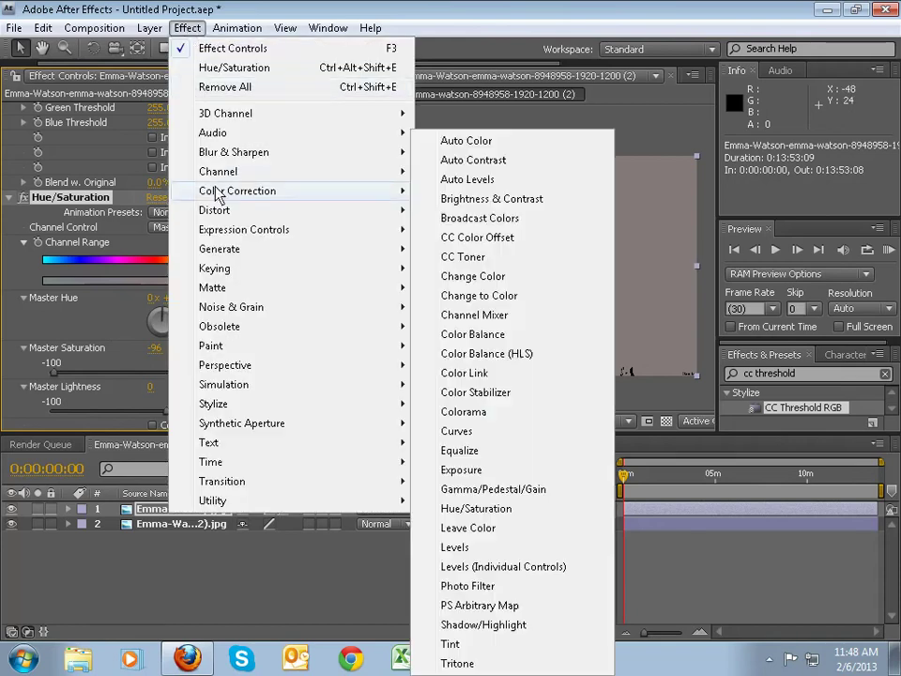
{"action": "left_click", "coordinate": [462, 546]}
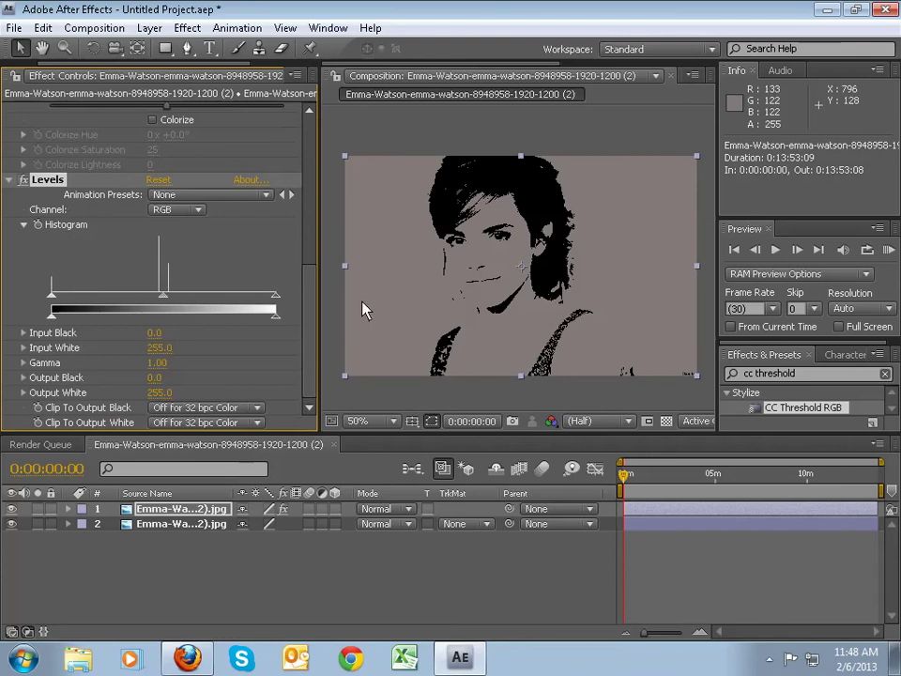
{"action": "left_click_drag", "start_coordinate": [275, 307], "coordinate": [94, 310]}
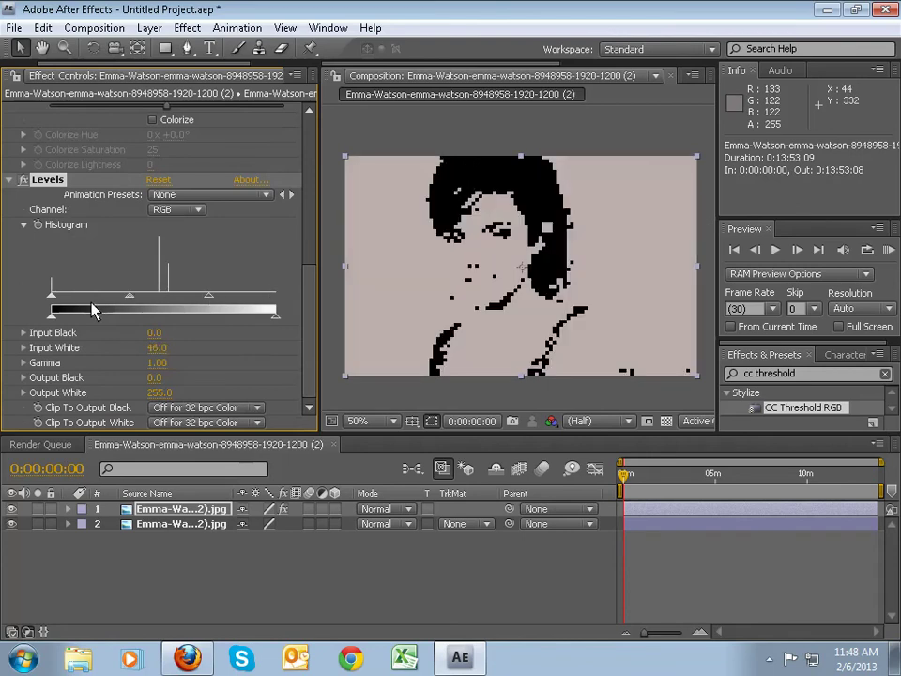
{"action": "left_click", "coordinate": [184, 28]}
{"action": "key", "text": "Escape"}
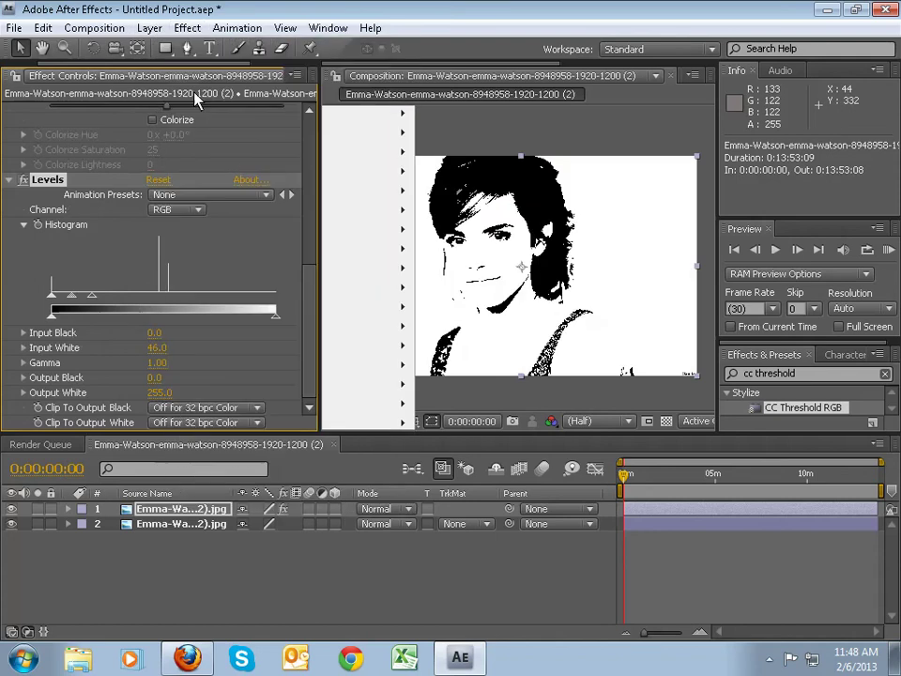
{"action": "left_click", "coordinate": [188, 28]}
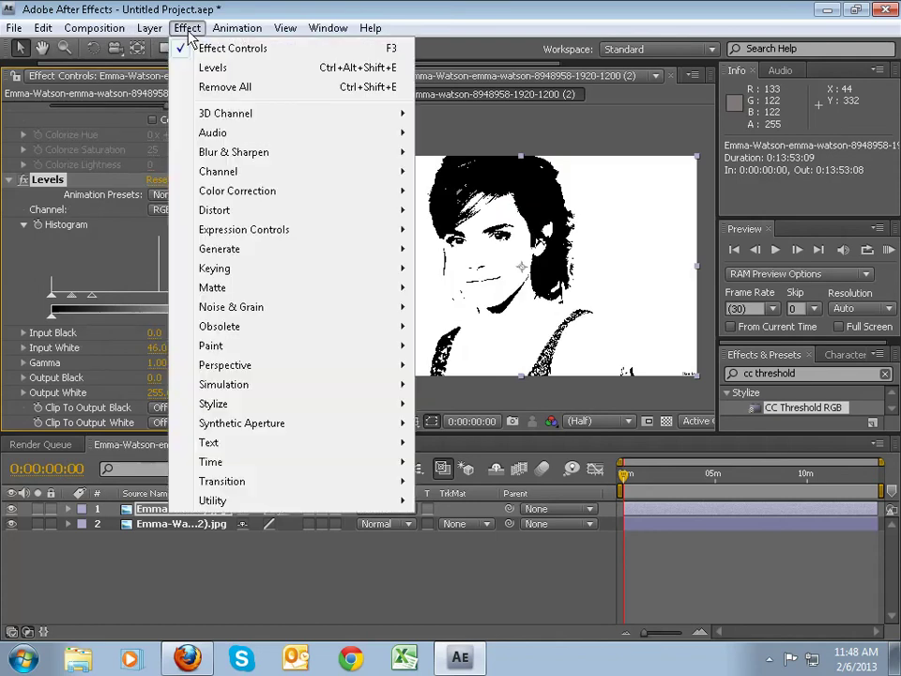
{"action": "mouse_move", "coordinate": [210, 196]}
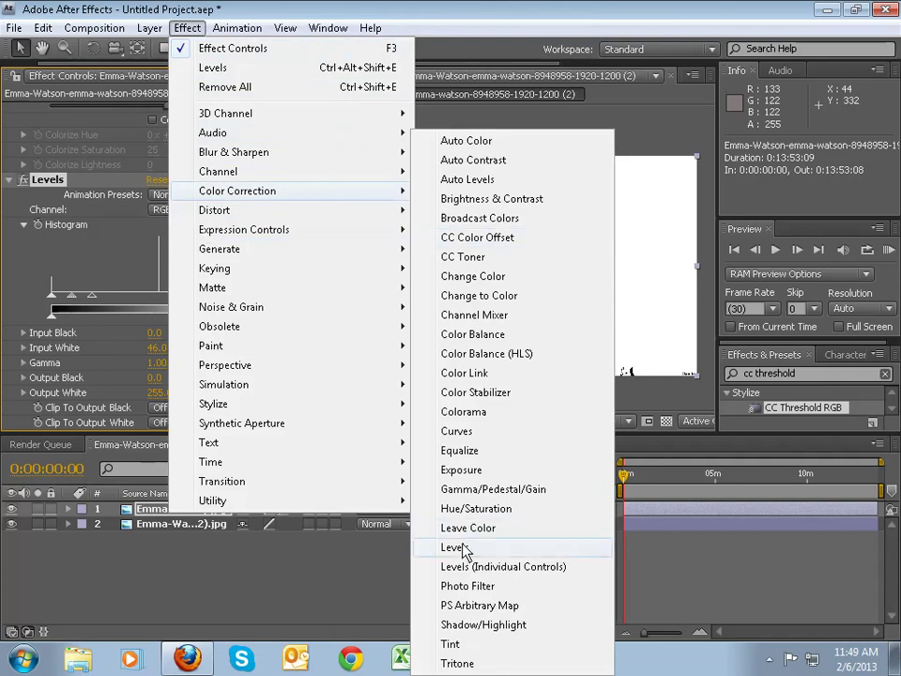
{"action": "left_click", "coordinate": [82, 193]}
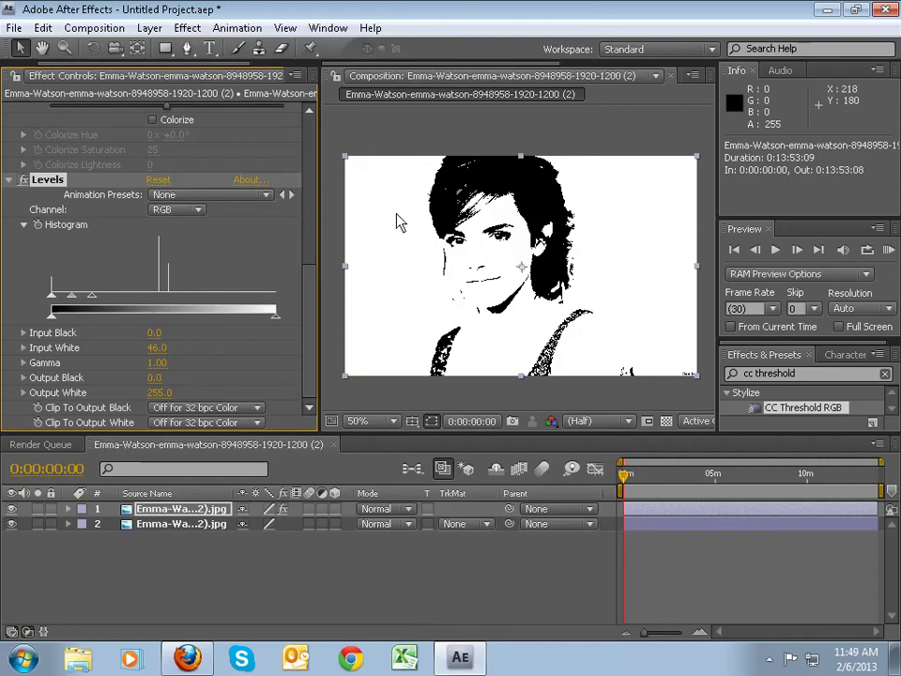
{"action": "left_click", "coordinate": [183, 533]}
{"action": "left_click", "coordinate": [186, 525]}
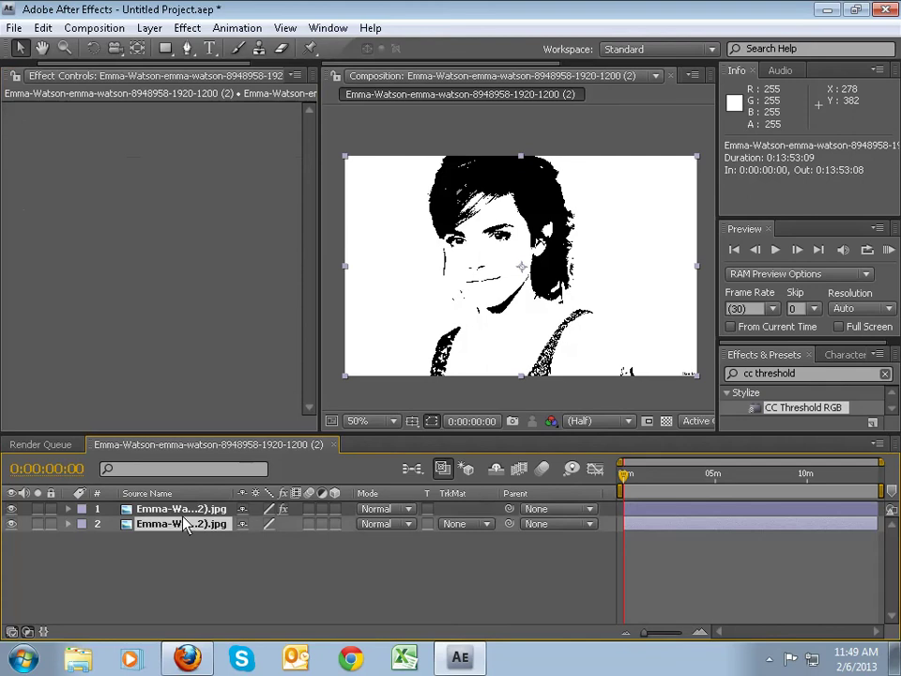
{"action": "left_click", "coordinate": [180, 512]}
{"action": "left_click", "coordinate": [182, 525]}
Add an adjustment layer between the two portrait layers and set its track matte to Alpha Matte from the upper portrait copy.
{"action": "left_click", "coordinate": [178, 510]}
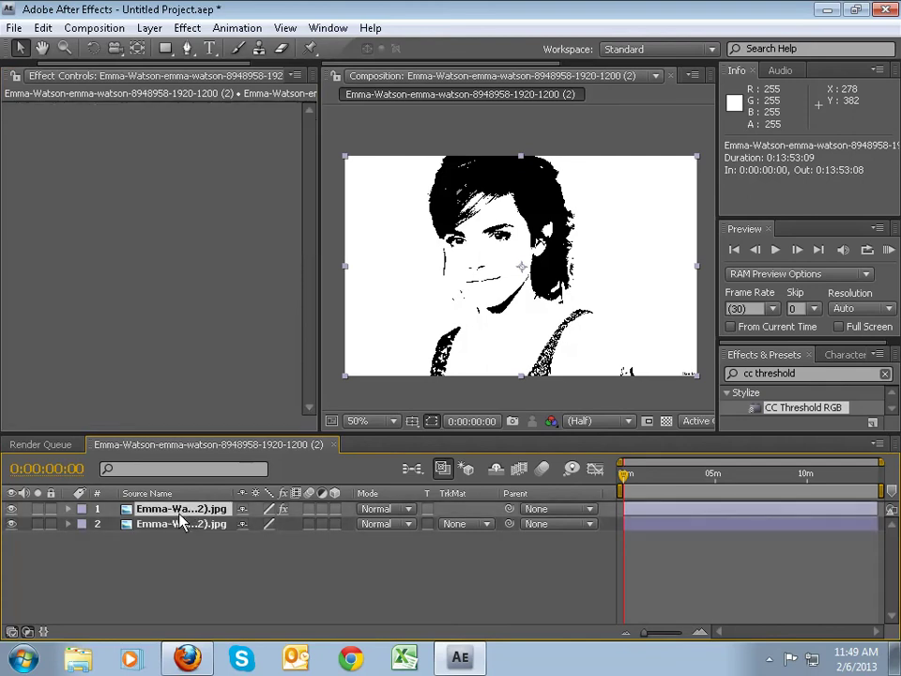
{"action": "left_click", "coordinate": [152, 34]}
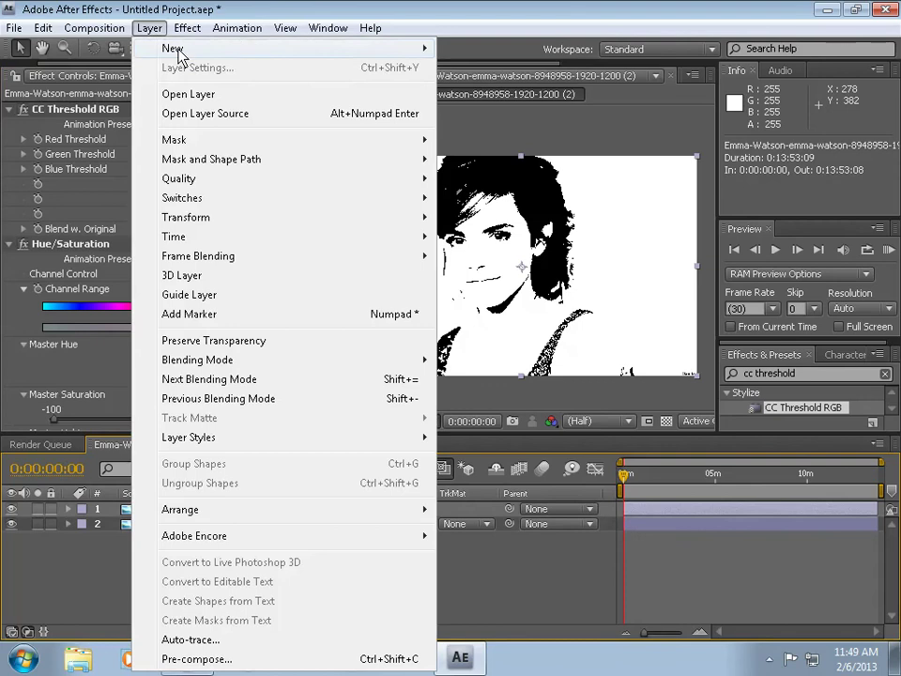
{"action": "mouse_move", "coordinate": [174, 48]}
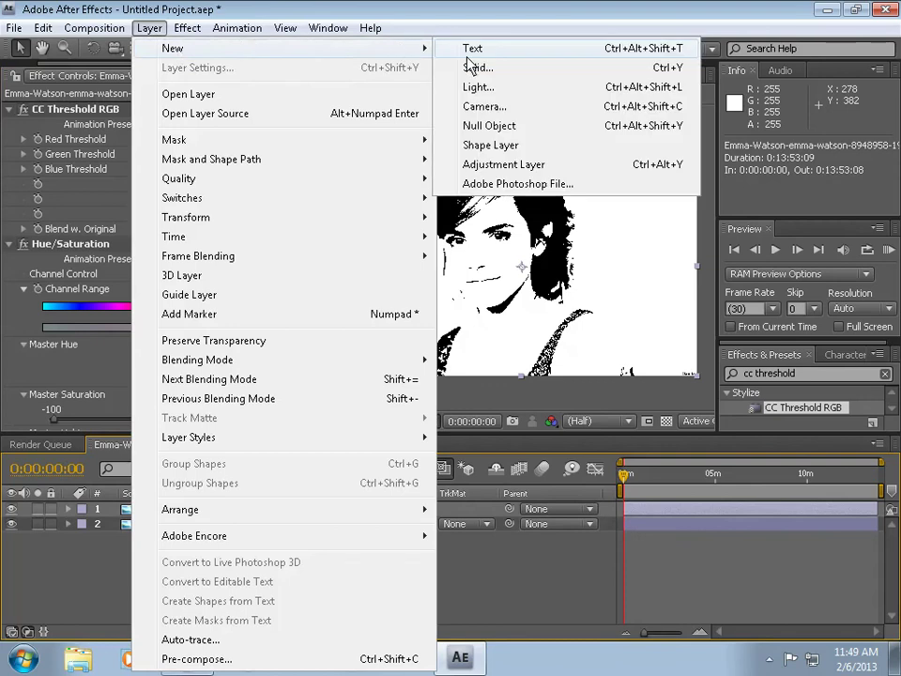
{"action": "left_click", "coordinate": [476, 168]}
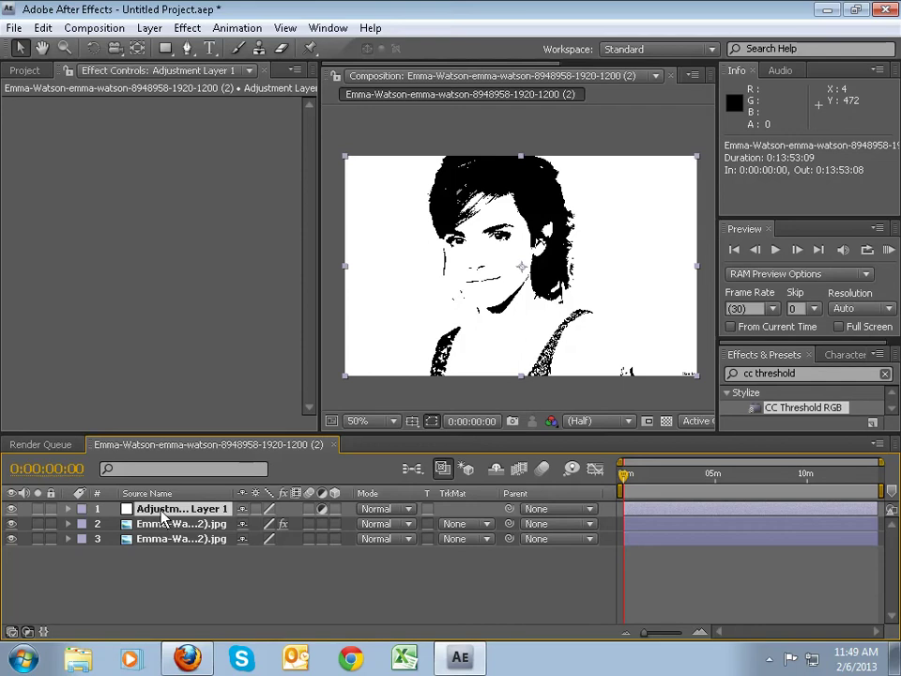
{"action": "left_click_drag", "start_coordinate": [169, 511], "coordinate": [167, 537]}
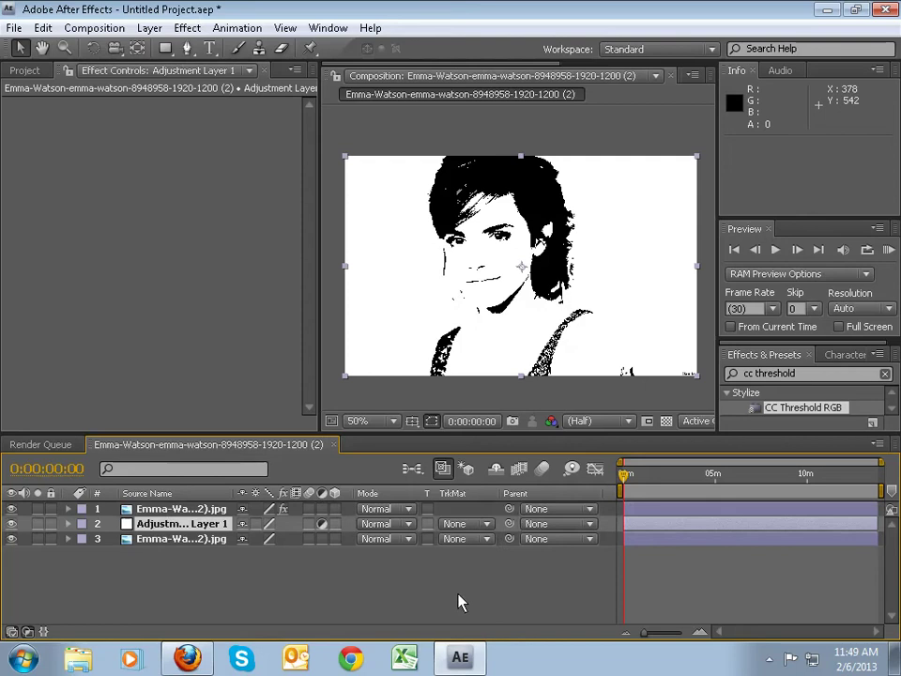
{"action": "left_click", "coordinate": [488, 532]}
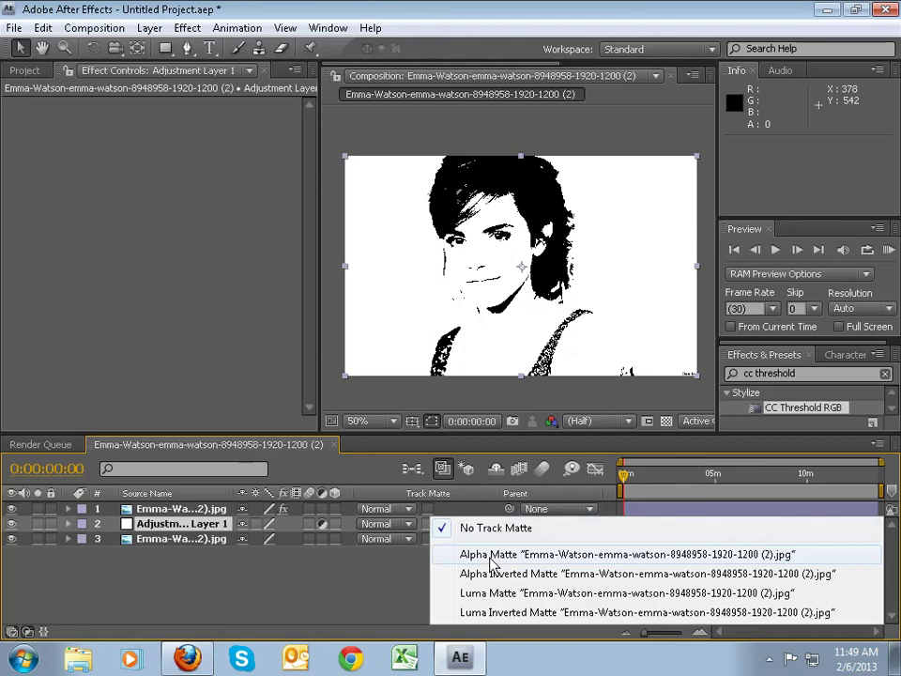
{"action": "left_click", "coordinate": [490, 554]}
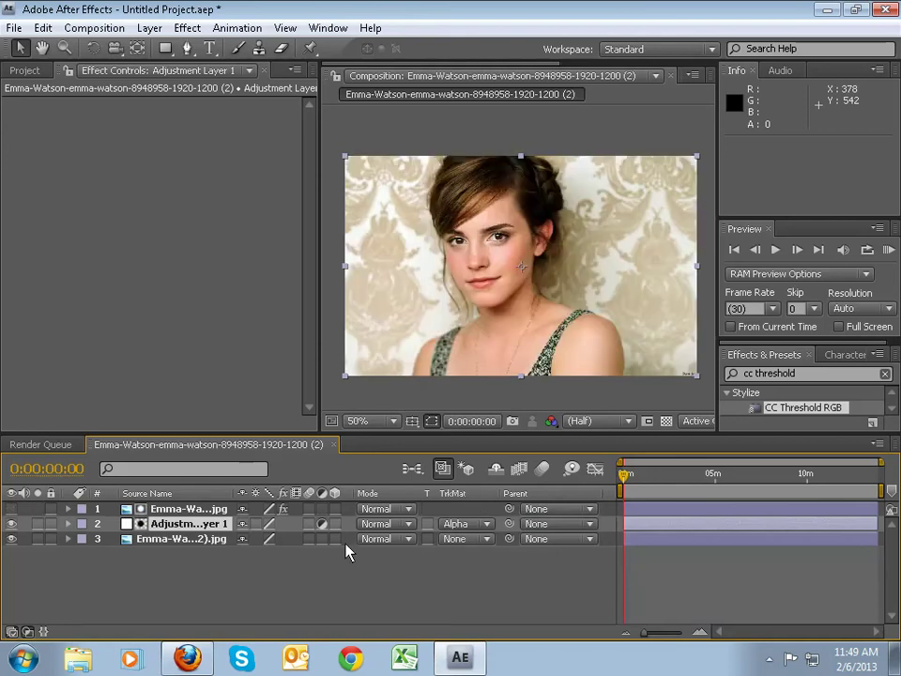
Apply the Remove Grain effect to the adjustment layer between the portrait layers and set its viewing mode to Final Output.
{"action": "key", "text": "period"}
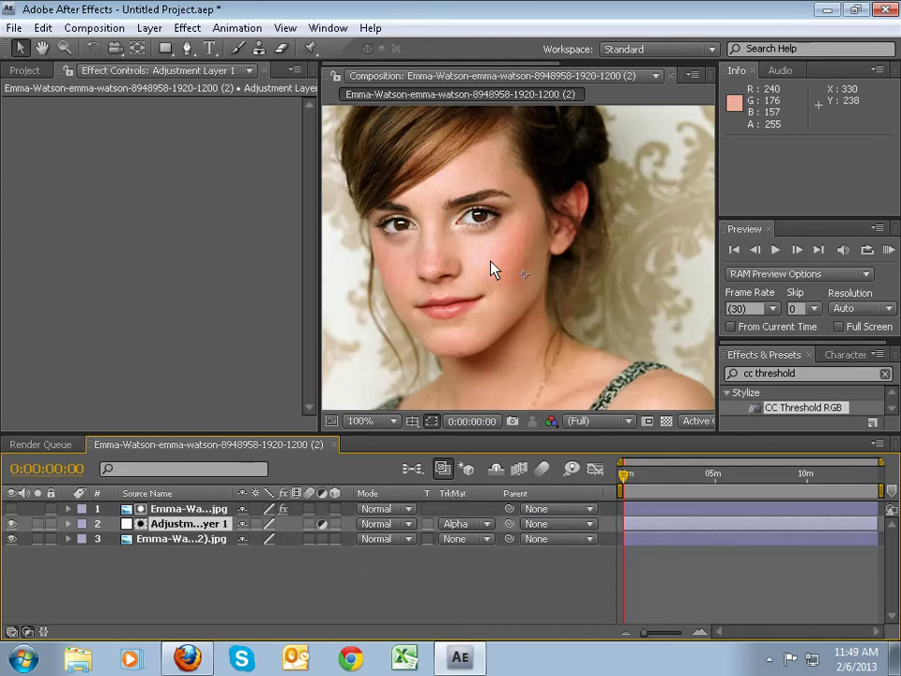
{"action": "key", "text": "period"}
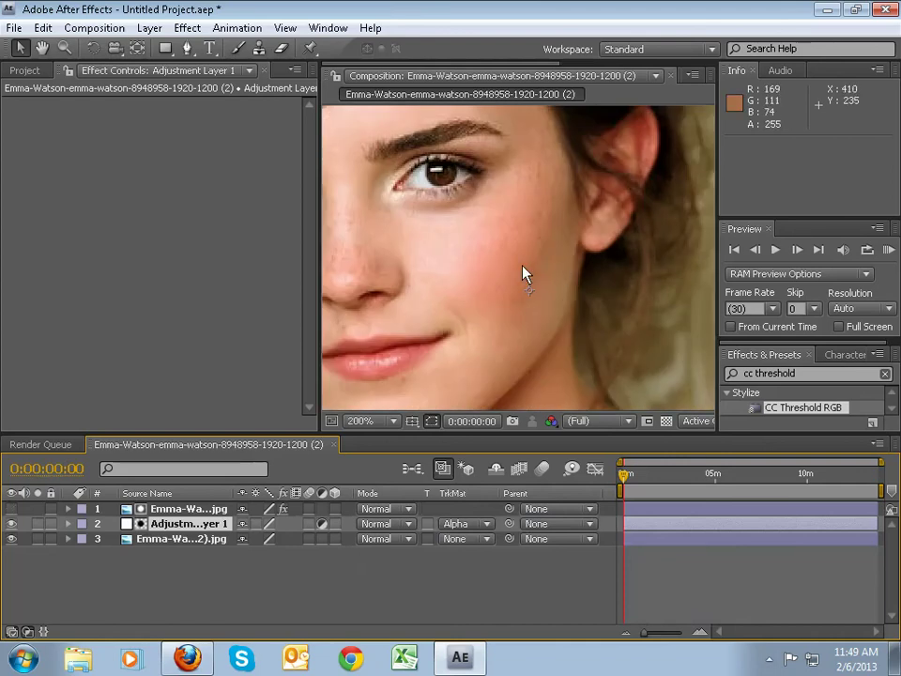
{"action": "key", "text": "h"}
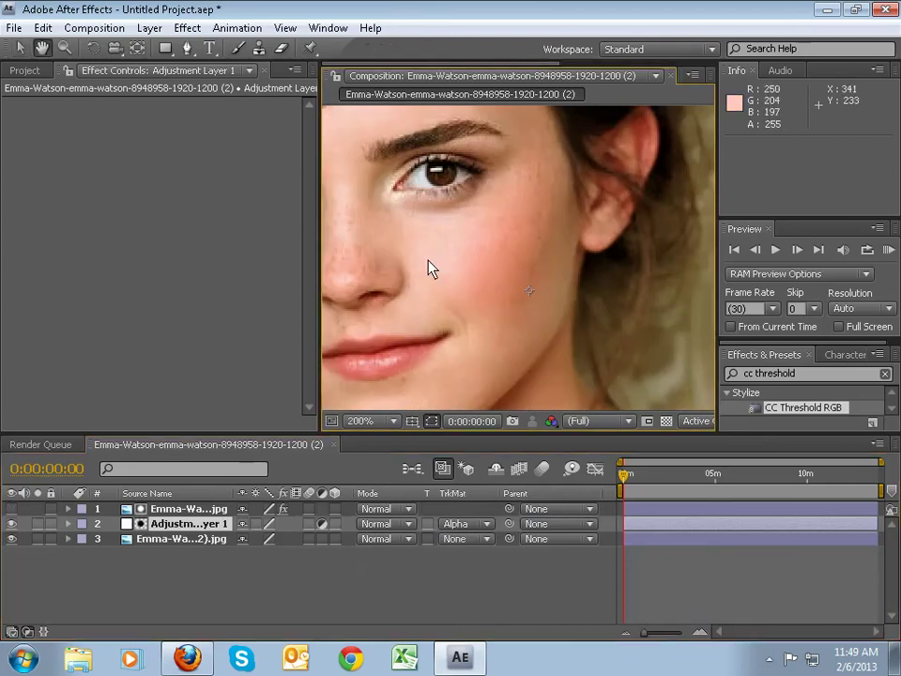
{"action": "left_click_drag", "start_coordinate": [428, 268], "coordinate": [519, 264]}
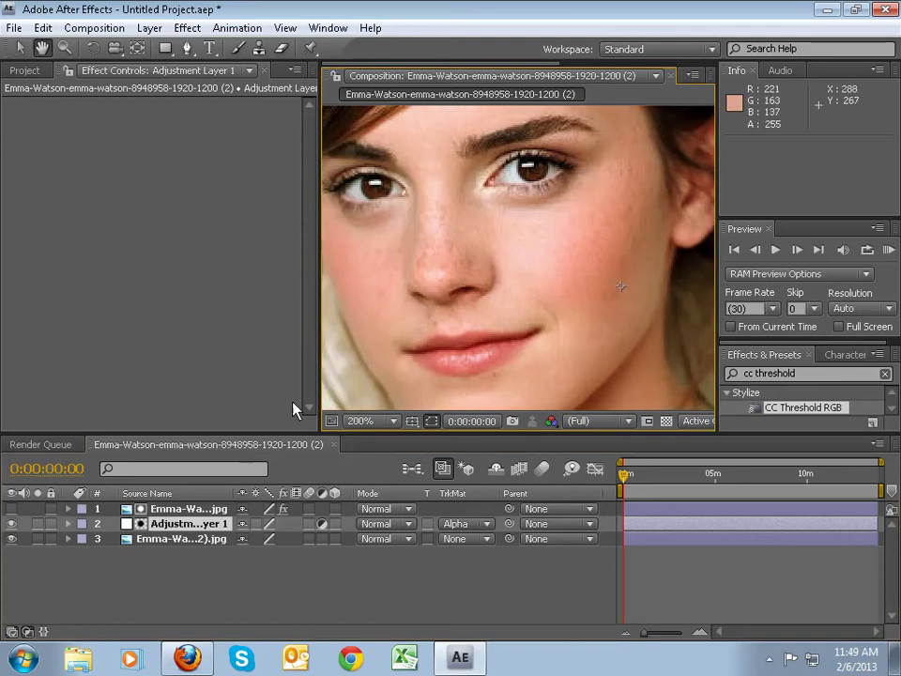
{"action": "key", "text": "v"}
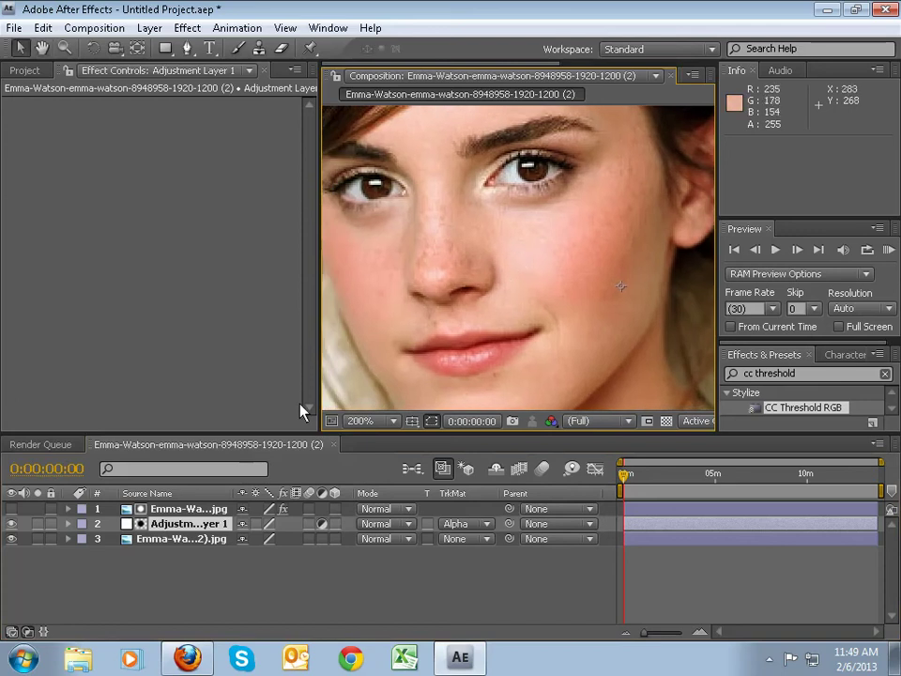
{"action": "left_click", "coordinate": [190, 530]}
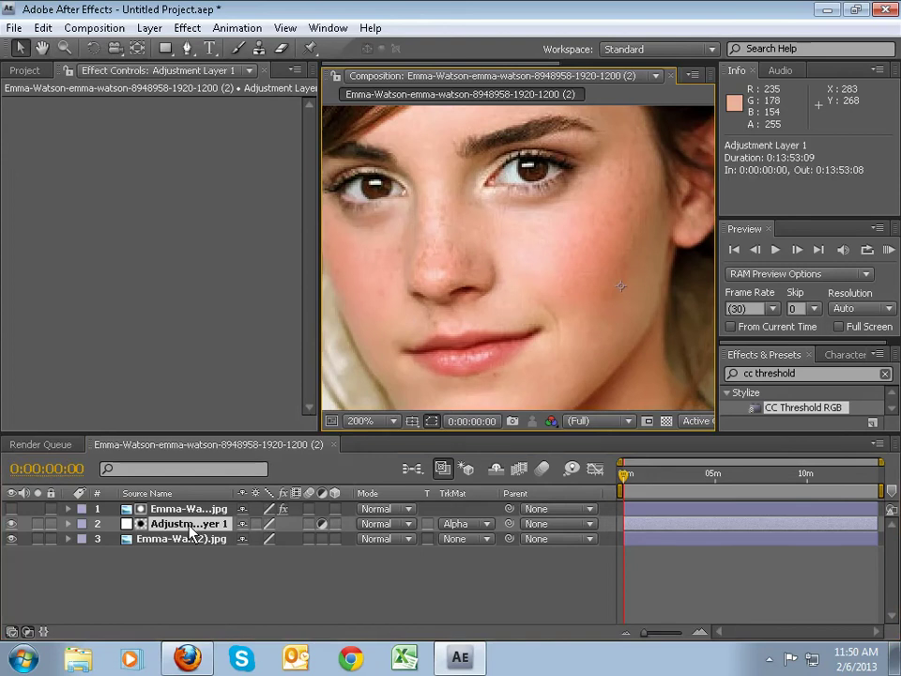
{"action": "left_click", "coordinate": [187, 28]}
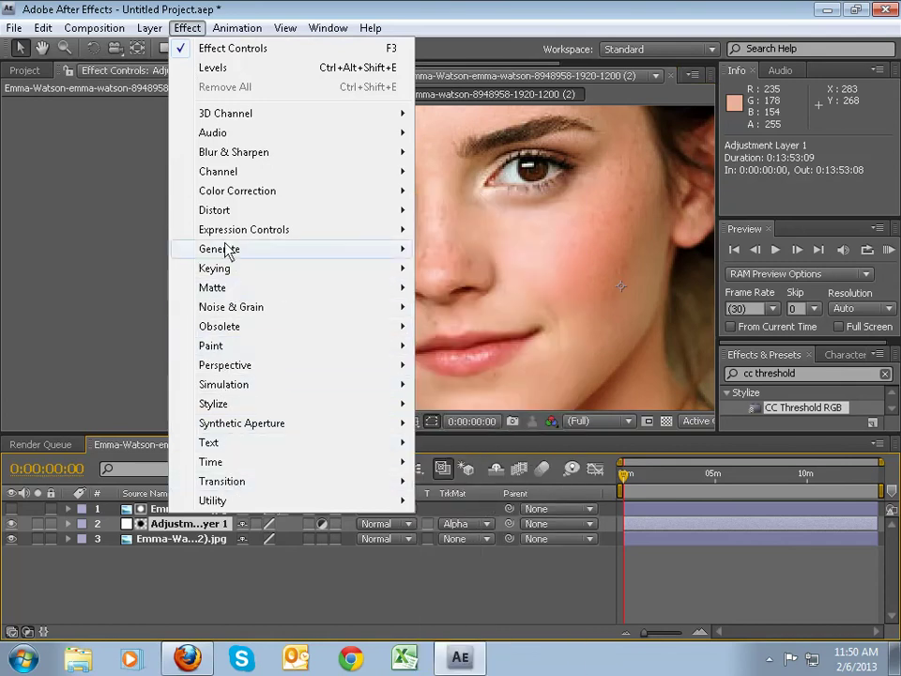
{"action": "mouse_move", "coordinate": [231, 308]}
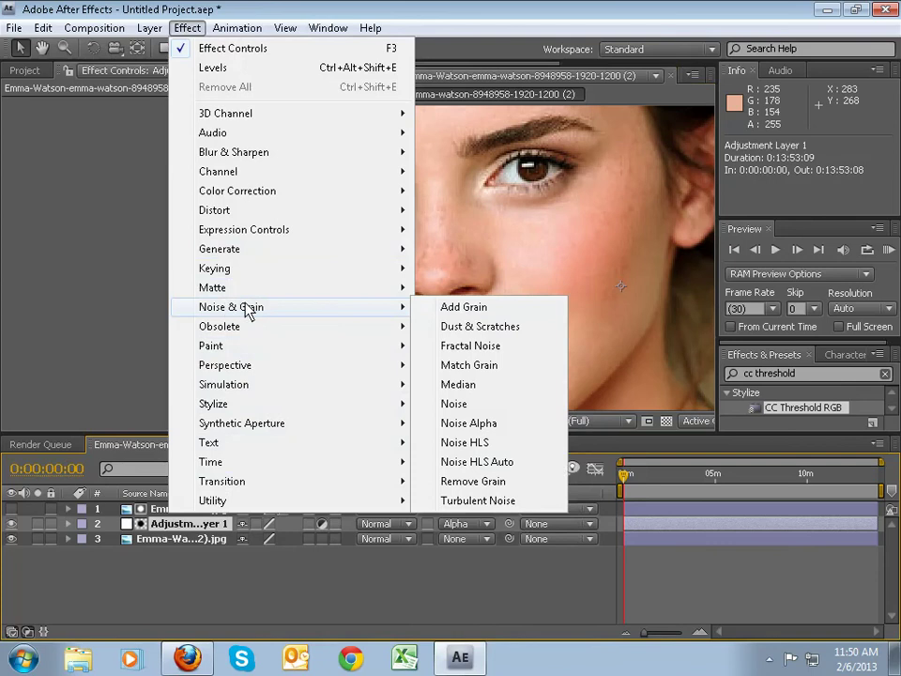
{"action": "key", "text": "Escape"}
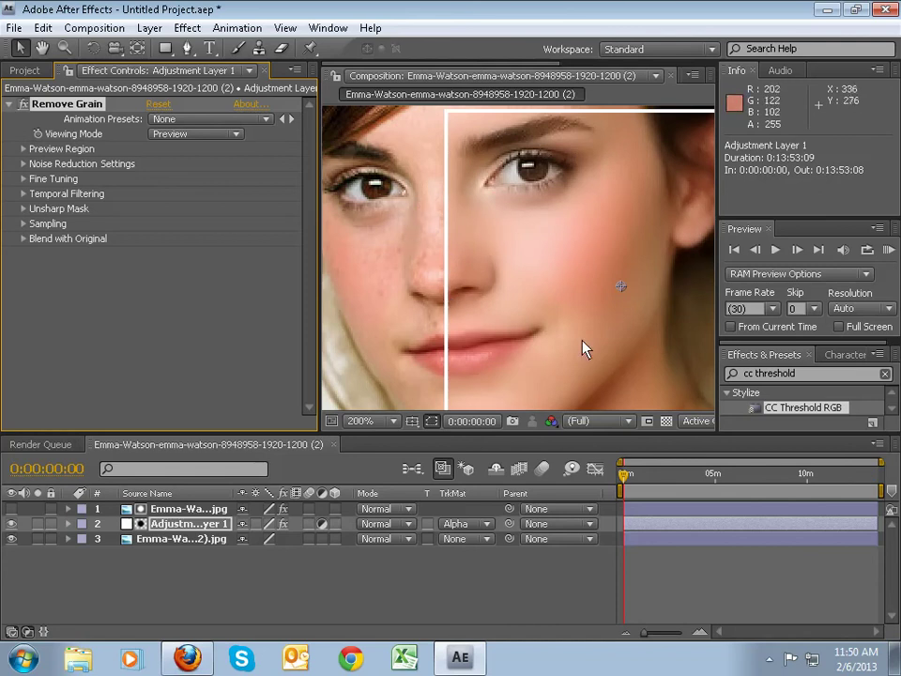
{"action": "left_click", "coordinate": [242, 137]}
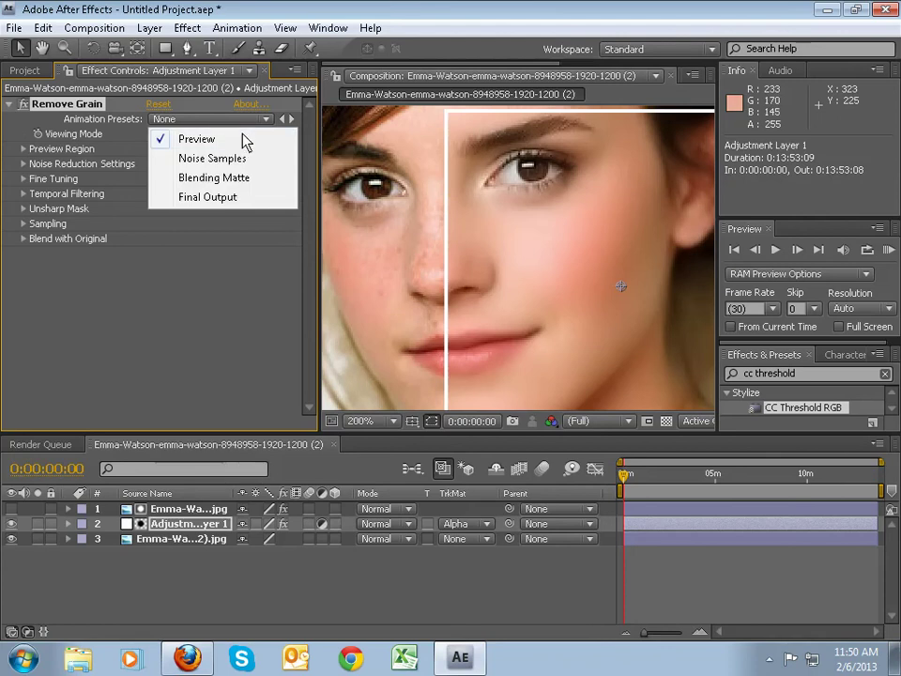
{"action": "left_click", "coordinate": [231, 198]}
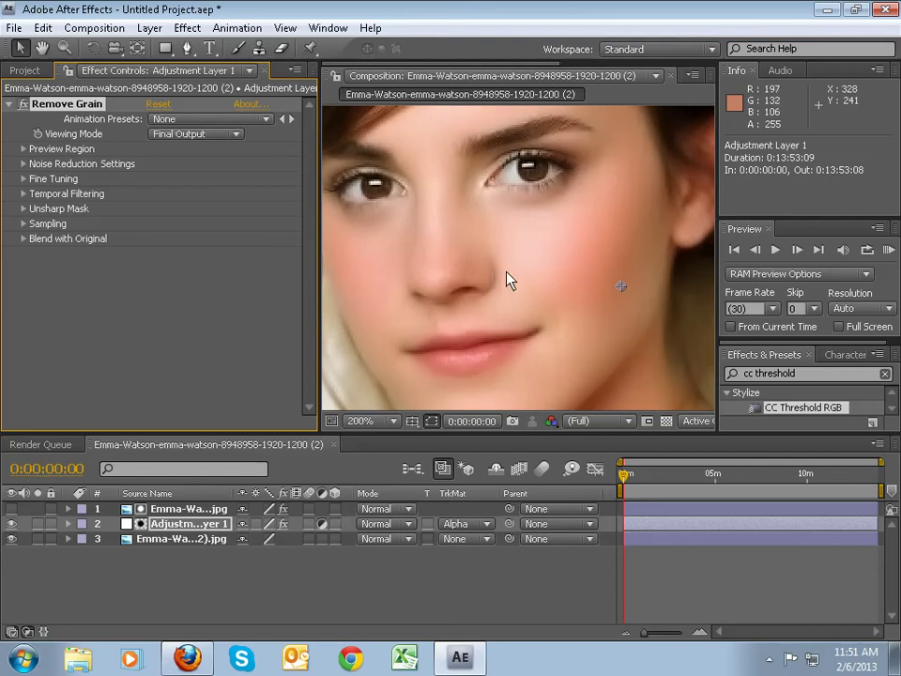
Apply the Add Grain effect to the same adjustment layer and set its viewing mode to Final Output.
{"action": "scroll", "coordinate": [511, 279], "scroll_direction": "down", "scroll_amount": 2}
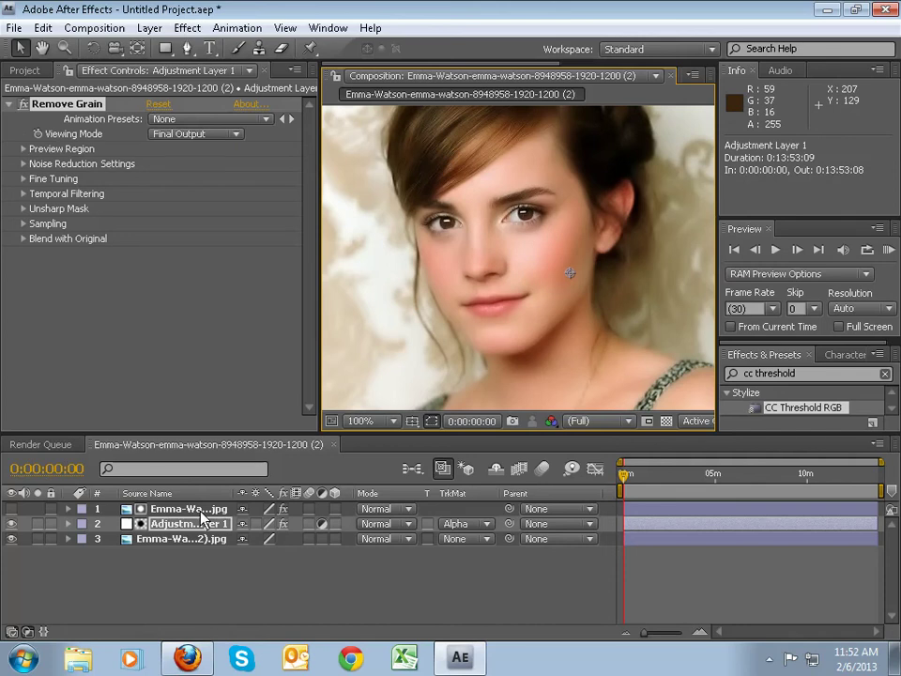
{"action": "left_click", "coordinate": [187, 28]}
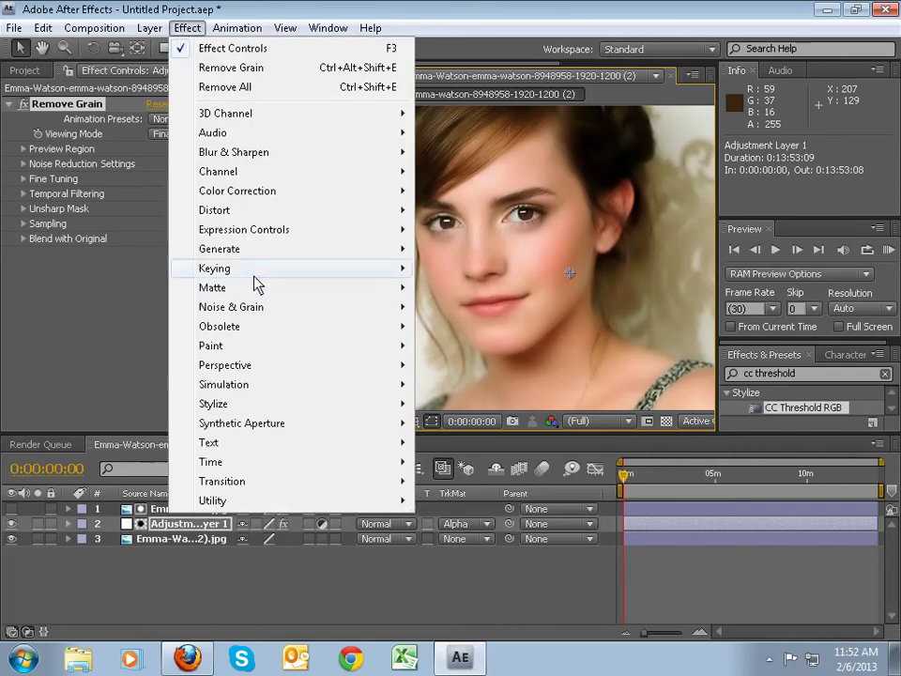
{"action": "mouse_move", "coordinate": [258, 307]}
{"action": "left_click", "coordinate": [441, 312]}
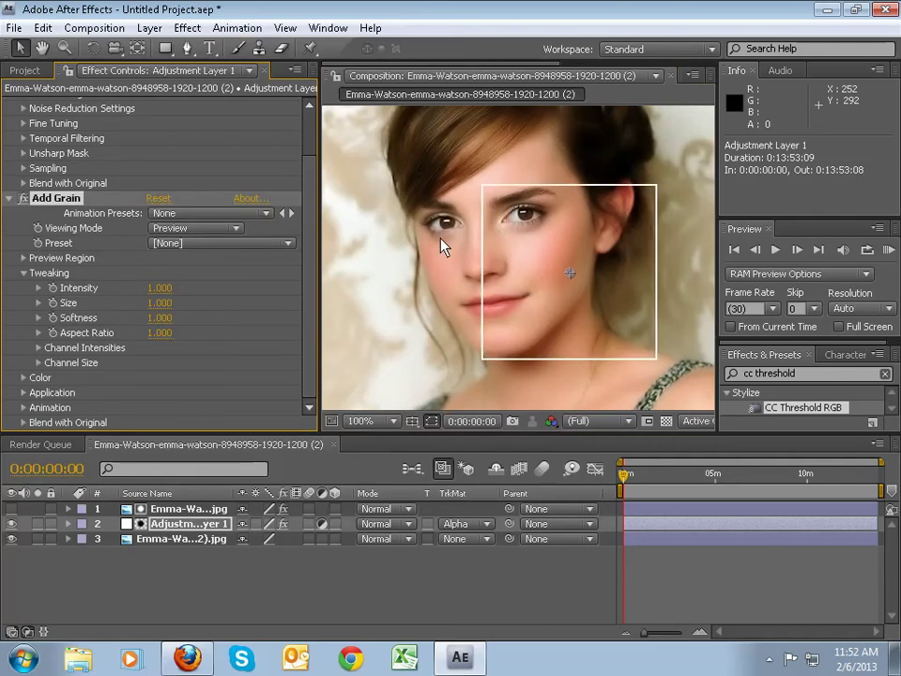
{"action": "left_click", "coordinate": [237, 229]}
{"action": "left_click", "coordinate": [223, 282]}
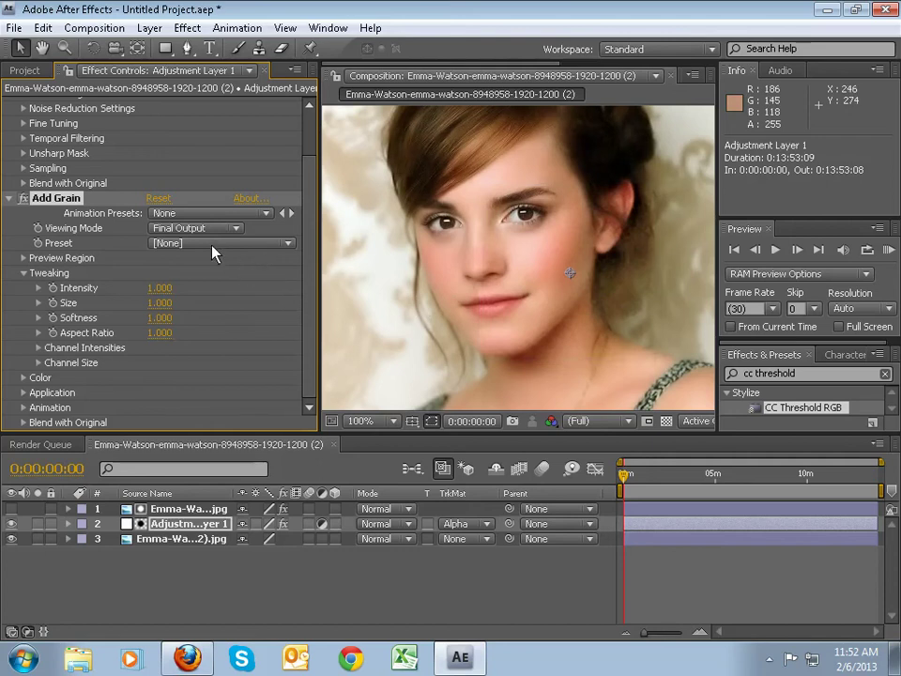
Set the Add Grain effect's intensity to 0.150.
{"action": "left_click", "coordinate": [159, 288]}
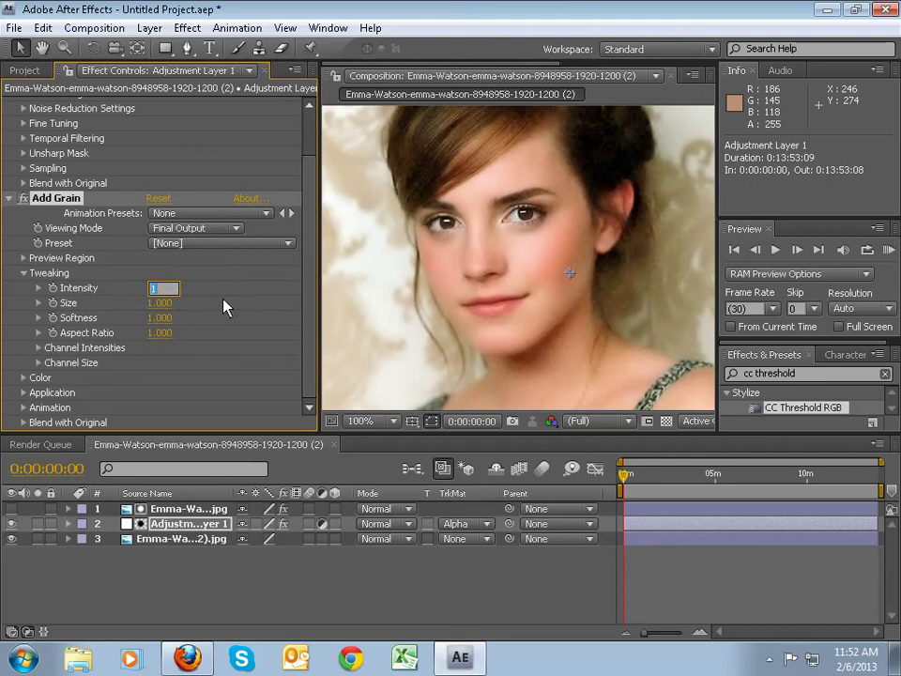
{"action": "type", "text": "1"}
{"action": "key", "text": "ctrl+a"}
{"action": "type", "text": ".150"}
{"action": "key", "text": "Return"}
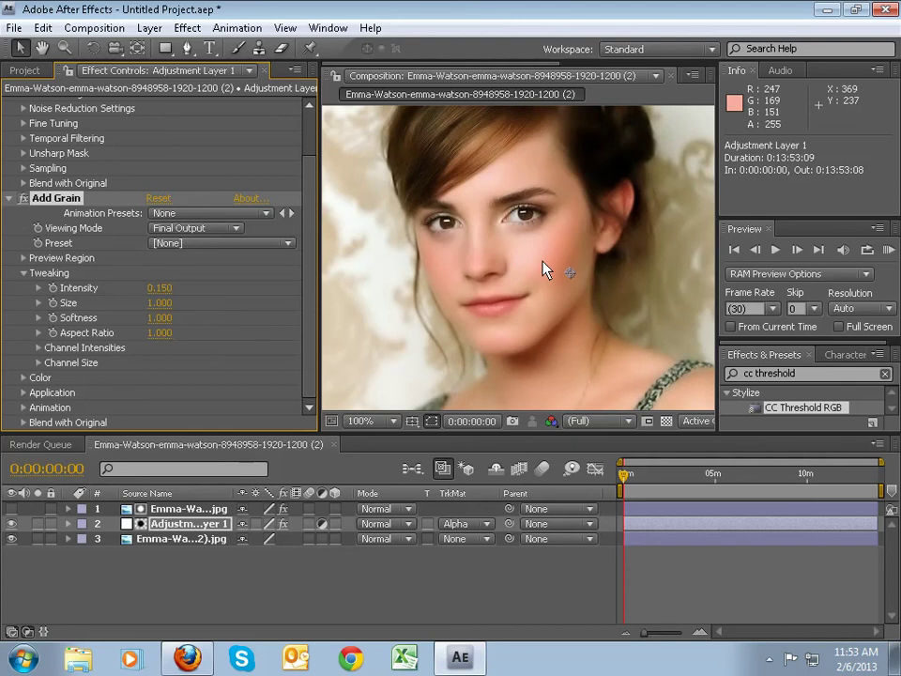
Set the Add Grain effect's intensity to 0.180.
{"action": "scroll", "coordinate": [542, 268], "scroll_direction": "up", "scroll_amount": 2}
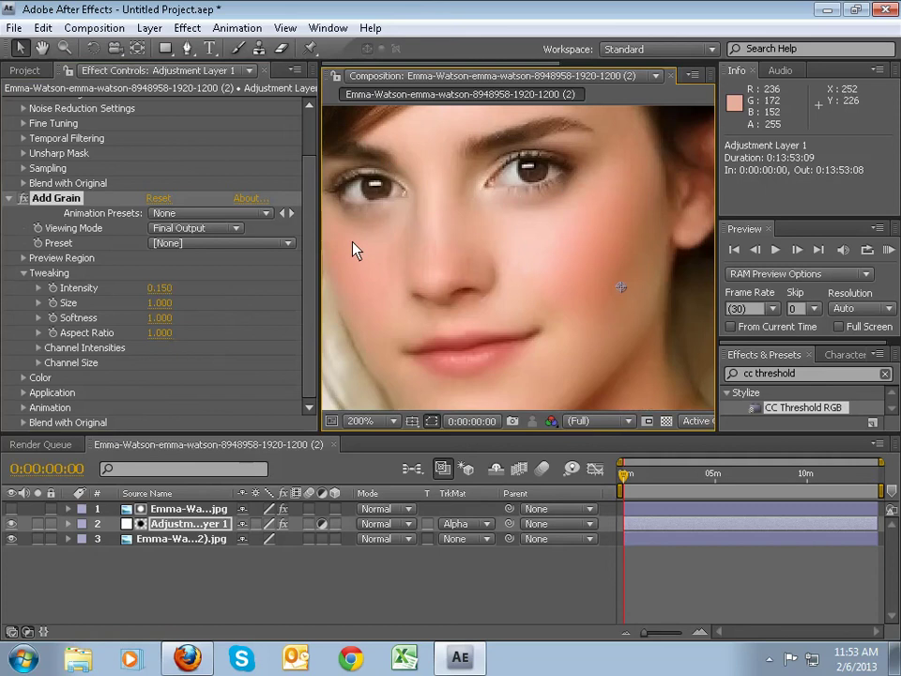
{"action": "left_click", "coordinate": [160, 288]}
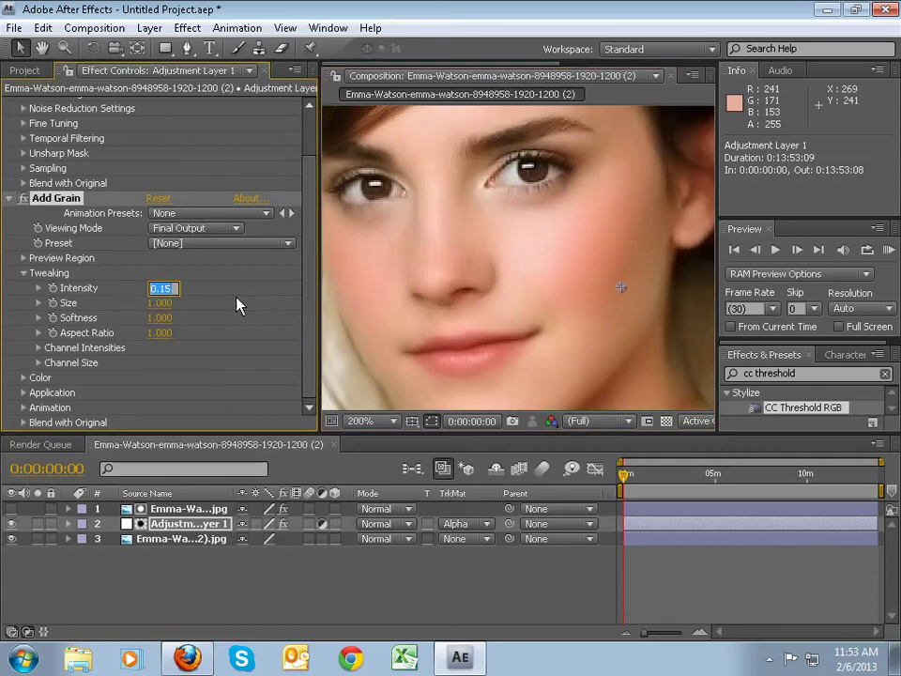
{"action": "type", "text": ".180"}
{"action": "key", "text": "Return"}
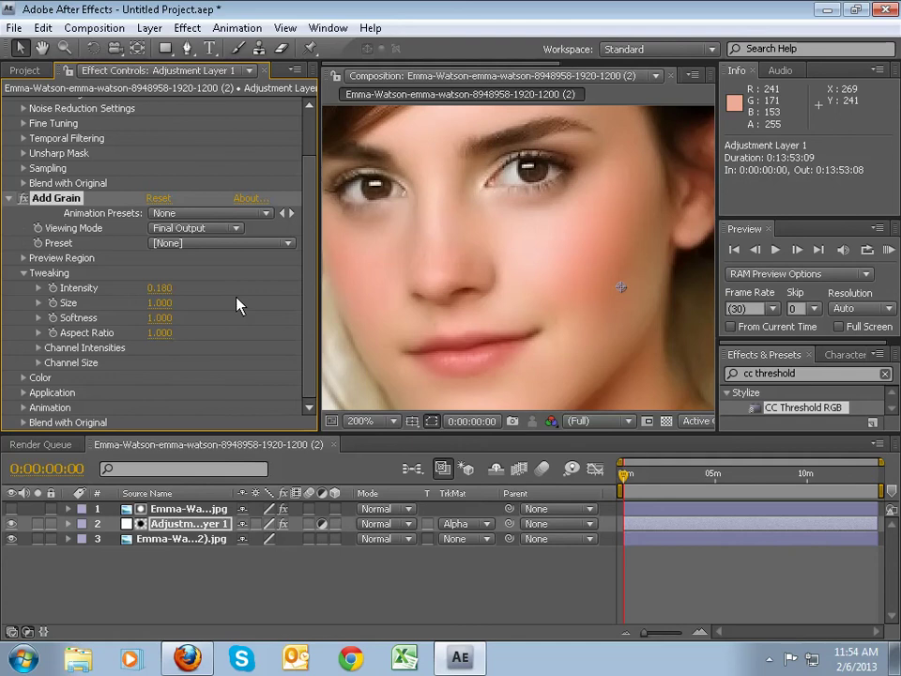
Examine the smoothed and regrained facial skin both close up and in the whole portrait.
{"action": "left_click", "coordinate": [480, 306]}
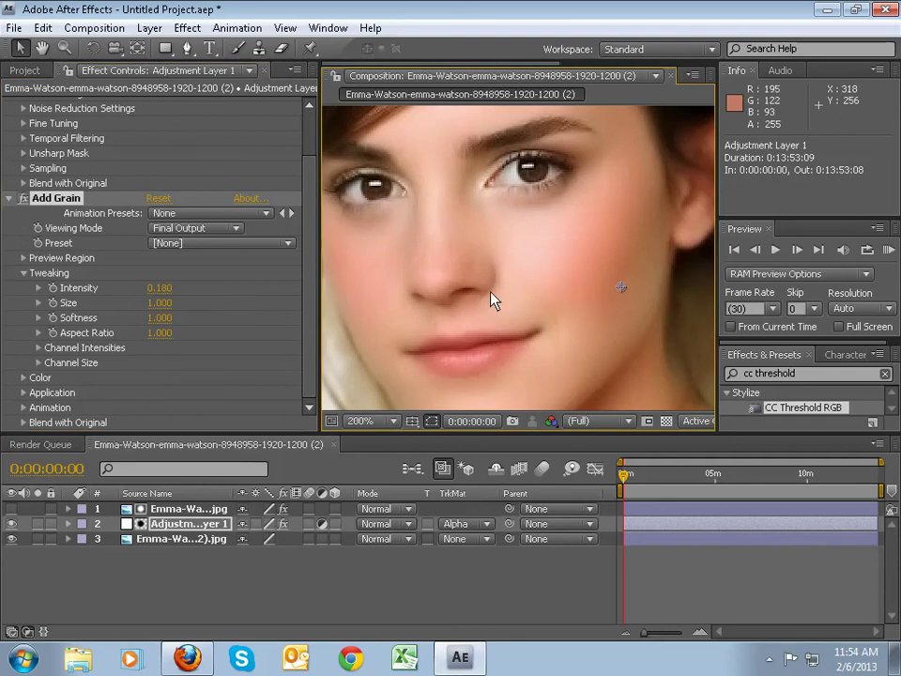
{"action": "key", "text": "comma"}
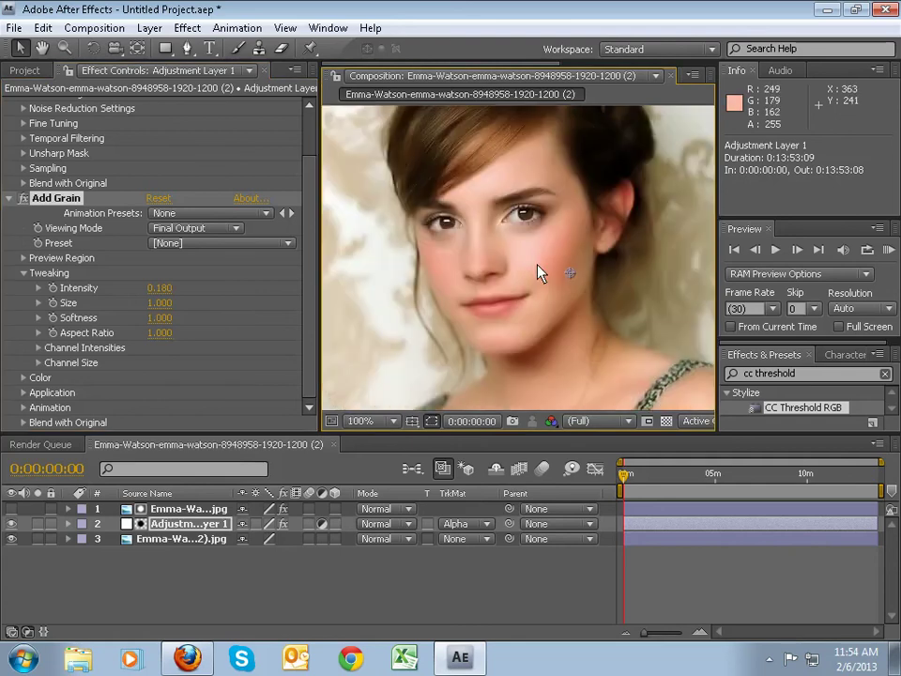
{"action": "key", "text": "period"}
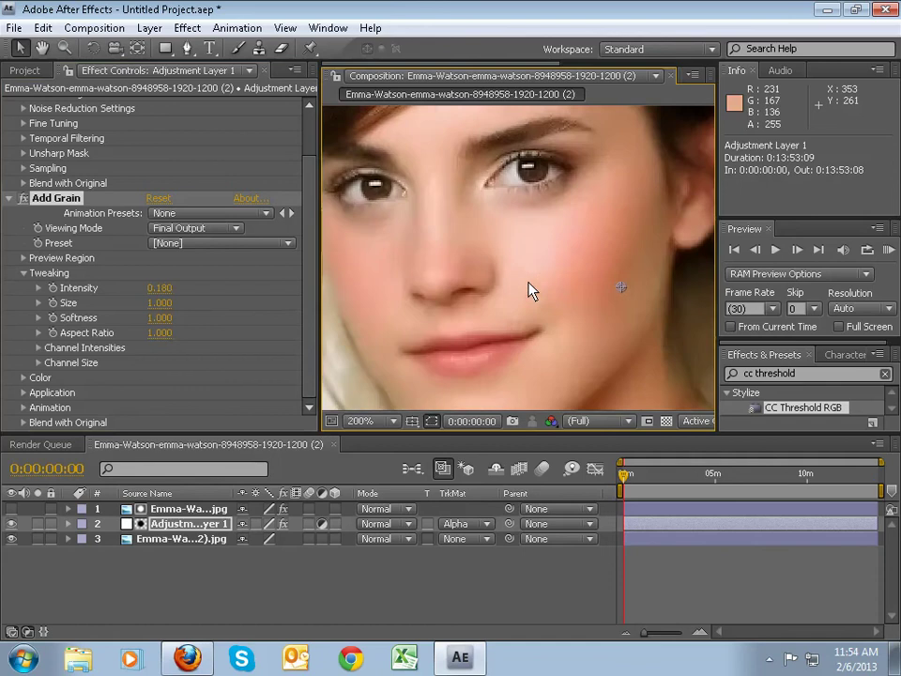
{"action": "key", "text": "period"}
{"action": "key", "text": "comma"}
{"action": "key", "text": "comma"}
{"action": "key", "text": "period"}
{"action": "key", "text": "comma"}
{"action": "key", "text": "comma"}
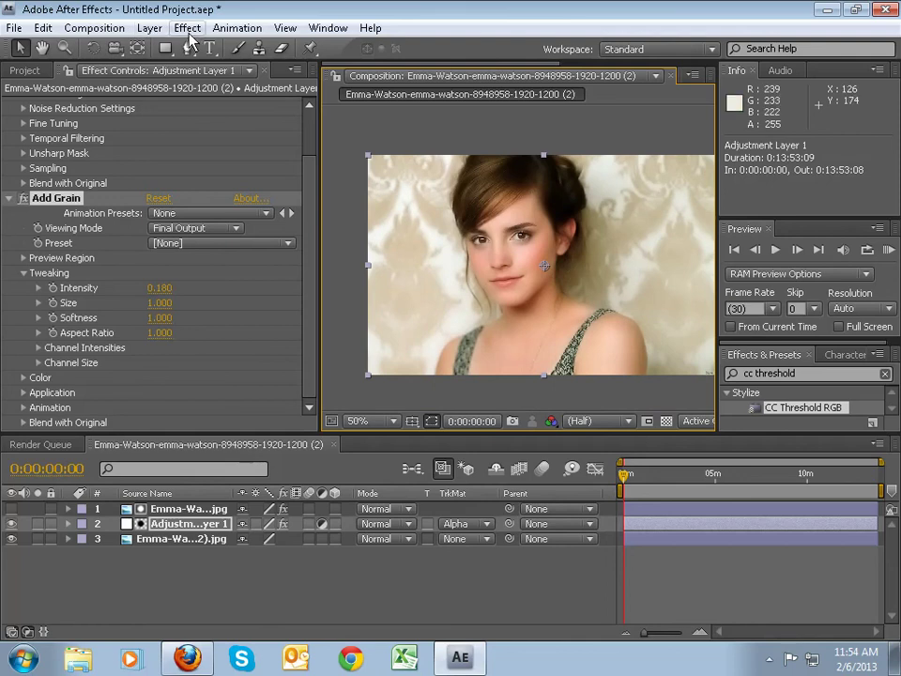
Create a second adjustment layer above all the existing layers.
{"action": "left_click", "coordinate": [152, 29]}
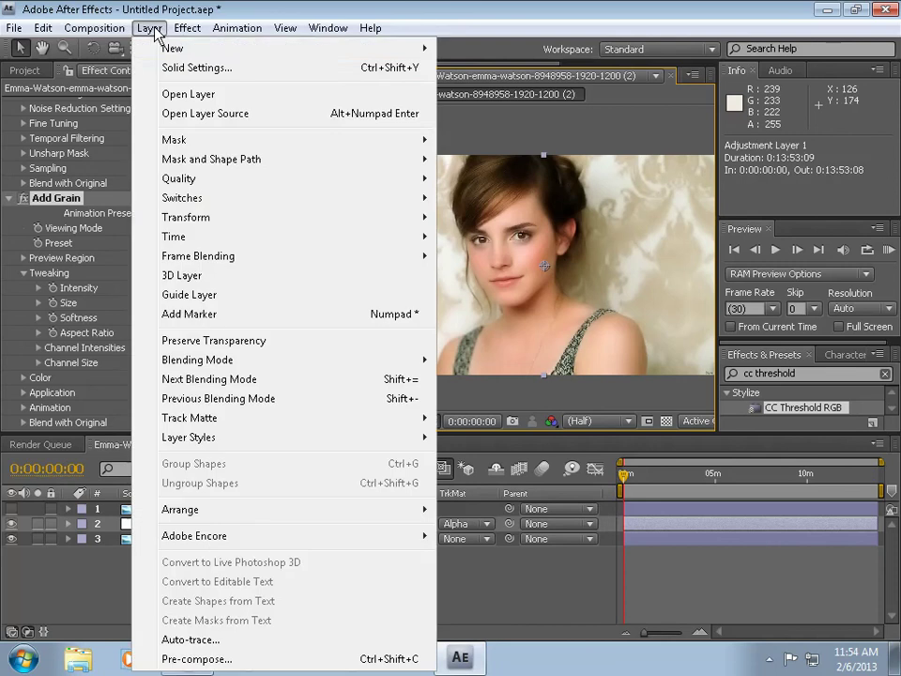
{"action": "mouse_move", "coordinate": [173, 55]}
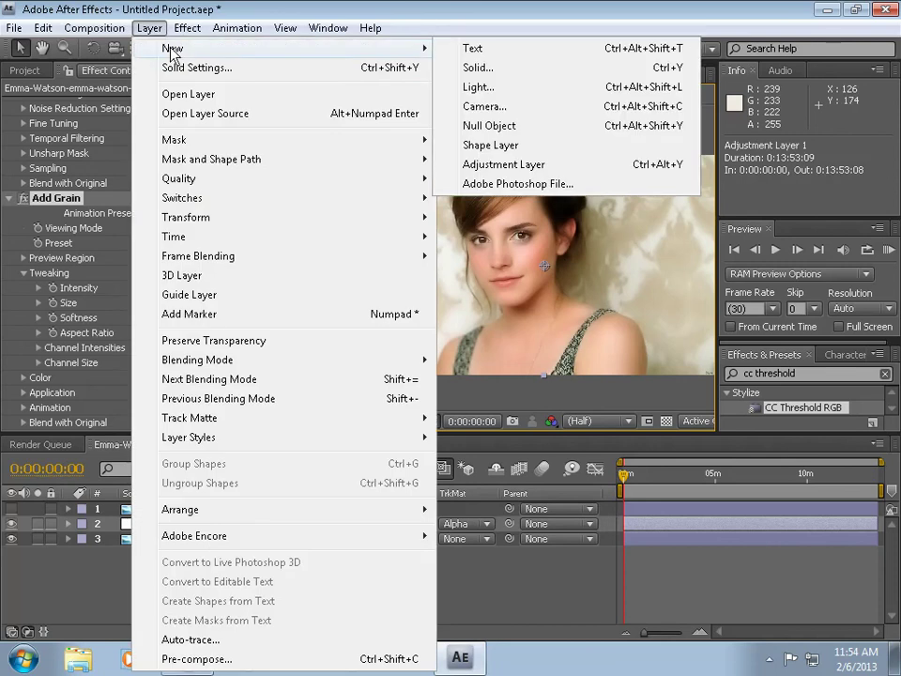
{"action": "left_click", "coordinate": [575, 163]}
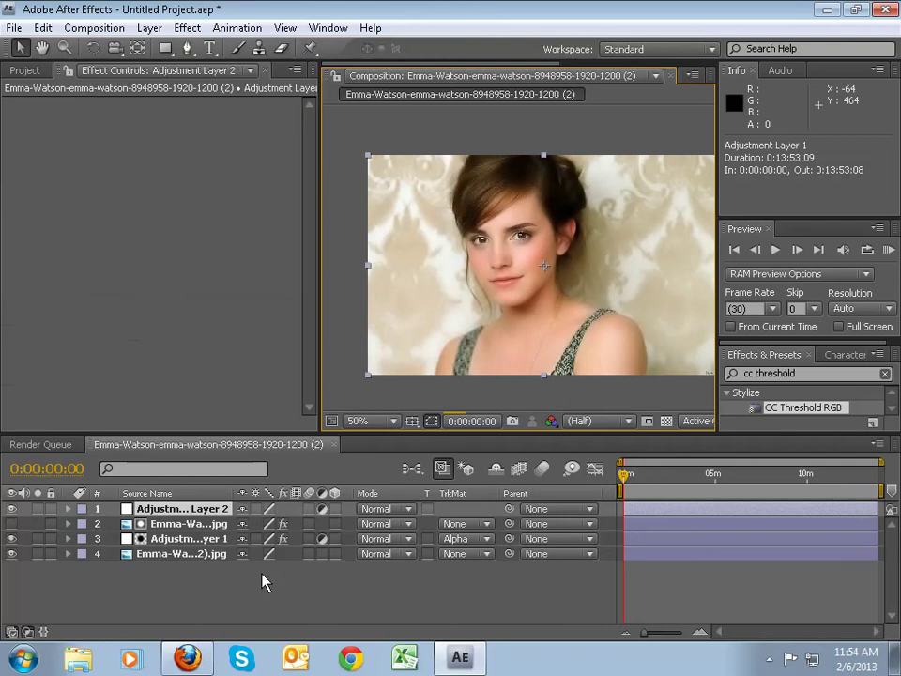
{"action": "left_click", "coordinate": [182, 525]}
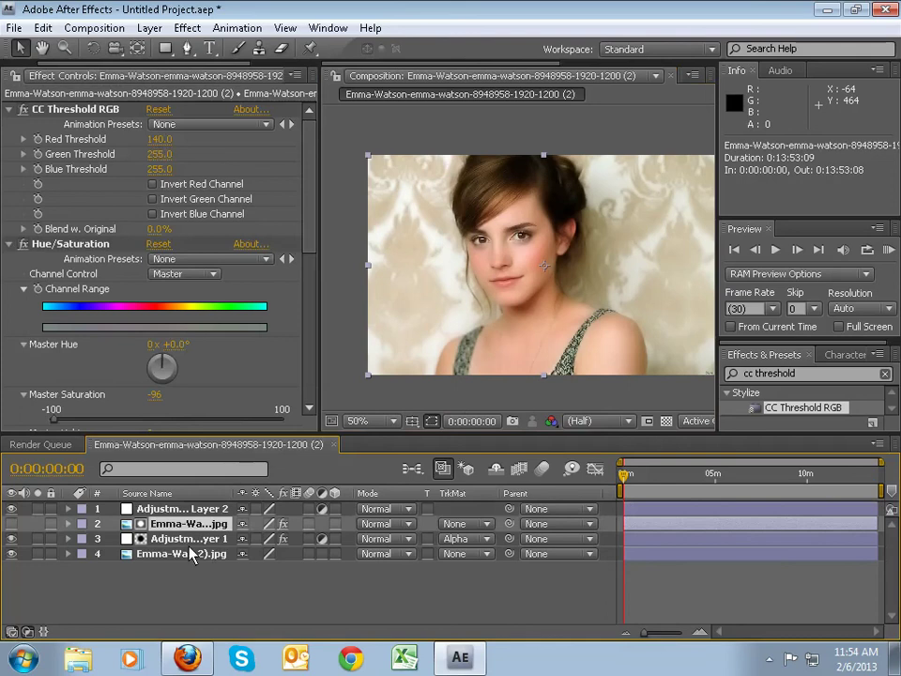
{"action": "left_click", "coordinate": [188, 539]}
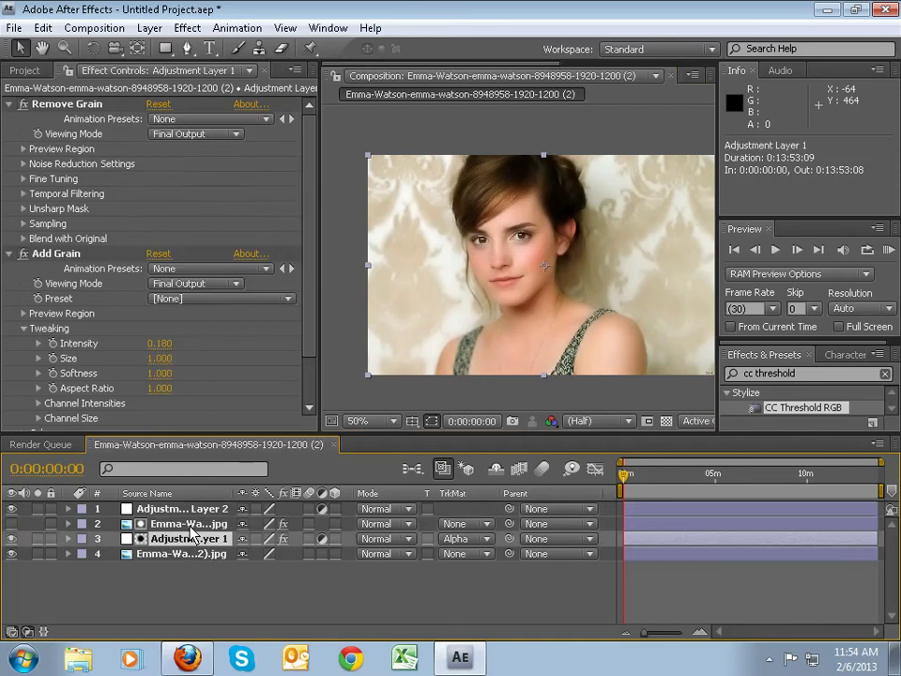
{"action": "left_click", "coordinate": [190, 525]}
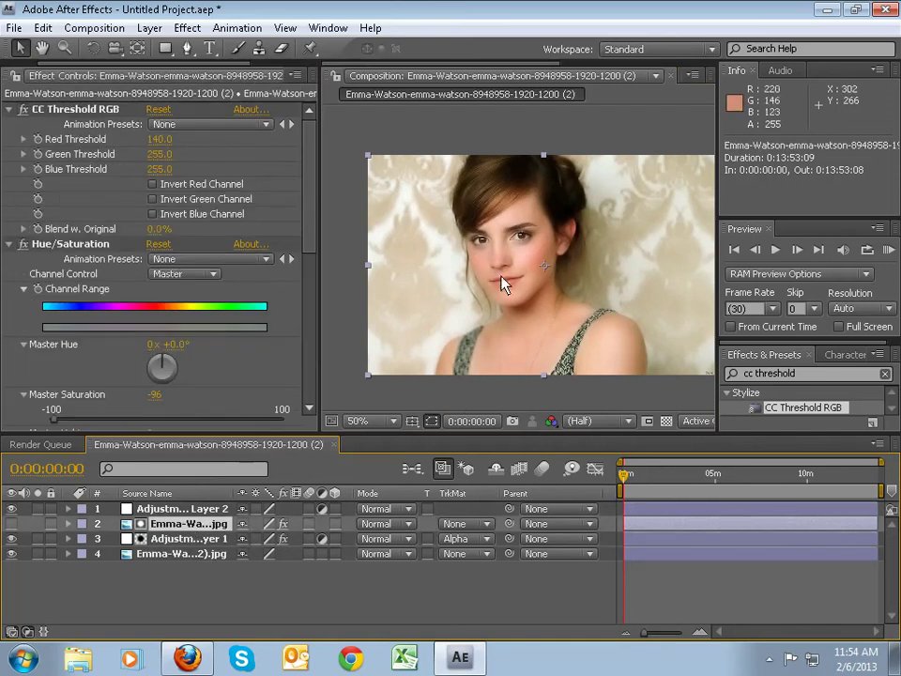
{"action": "left_click", "coordinate": [173, 554]}
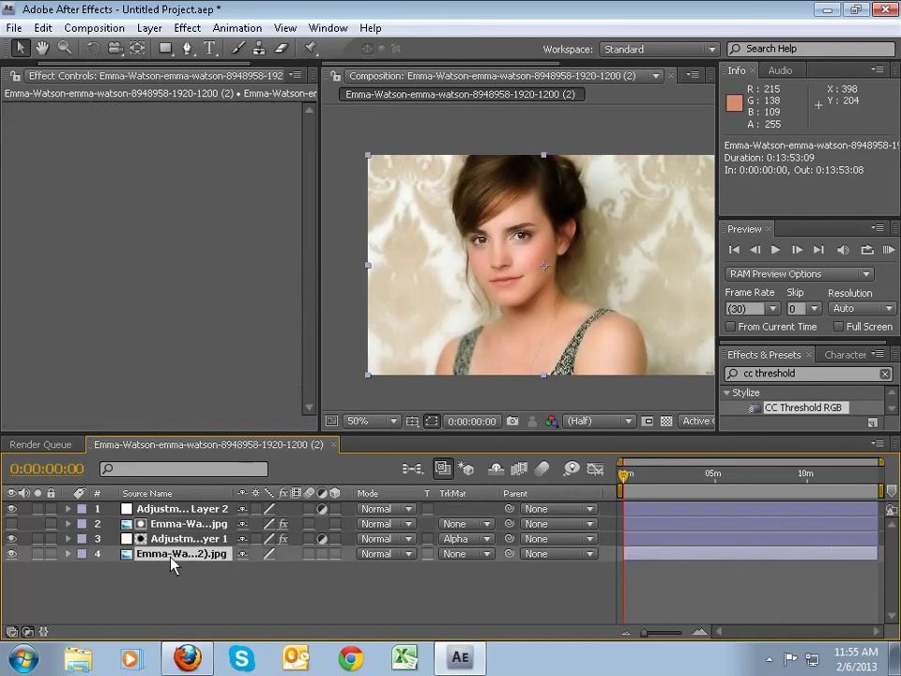
Add a Curves color correction effect to the new topmost adjustment layer.
{"action": "left_click", "coordinate": [178, 508]}
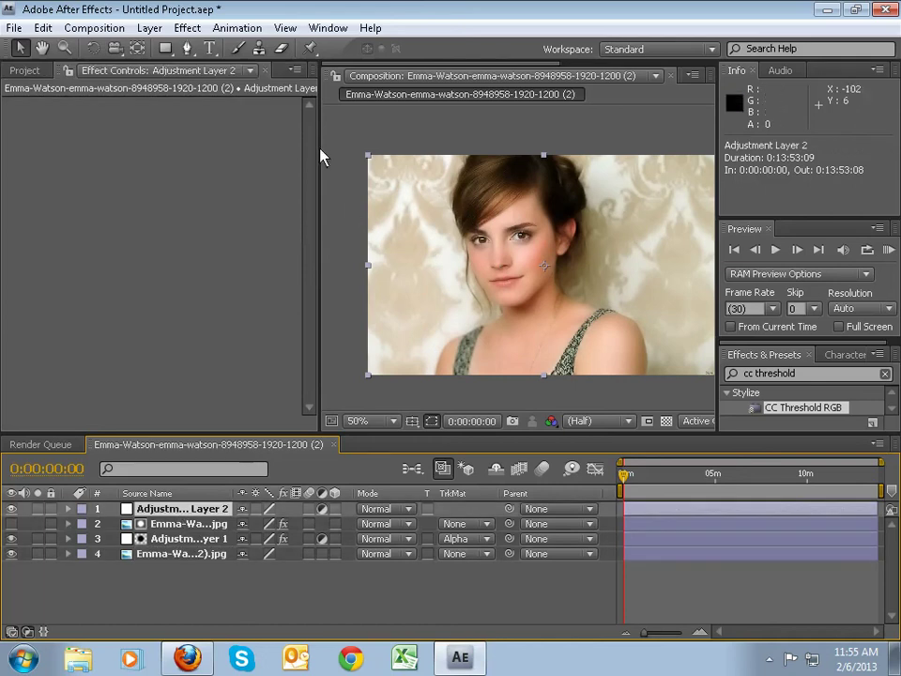
{"action": "left_click", "coordinate": [187, 28]}
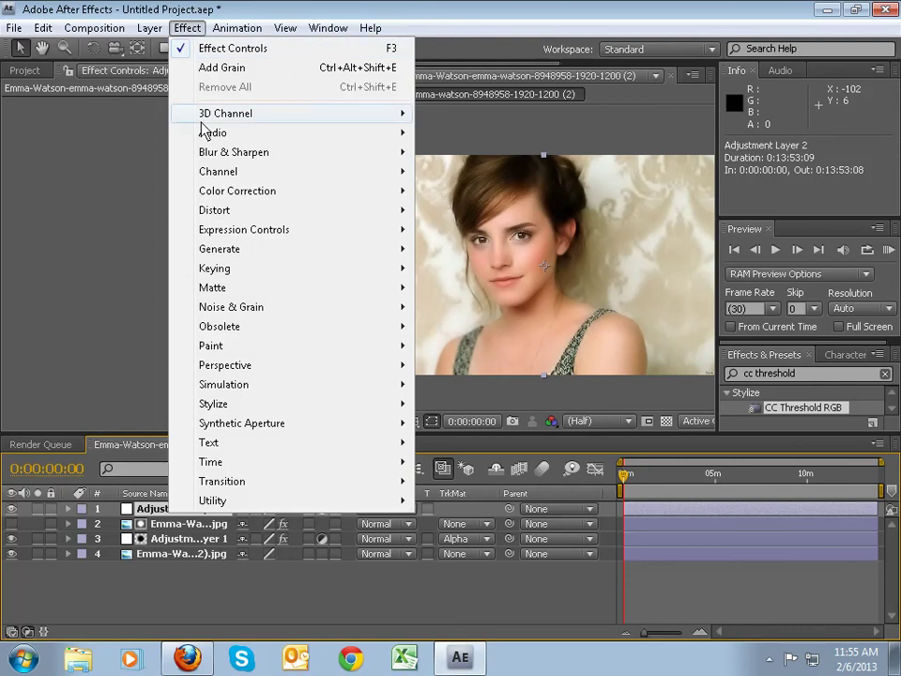
{"action": "mouse_move", "coordinate": [296, 189]}
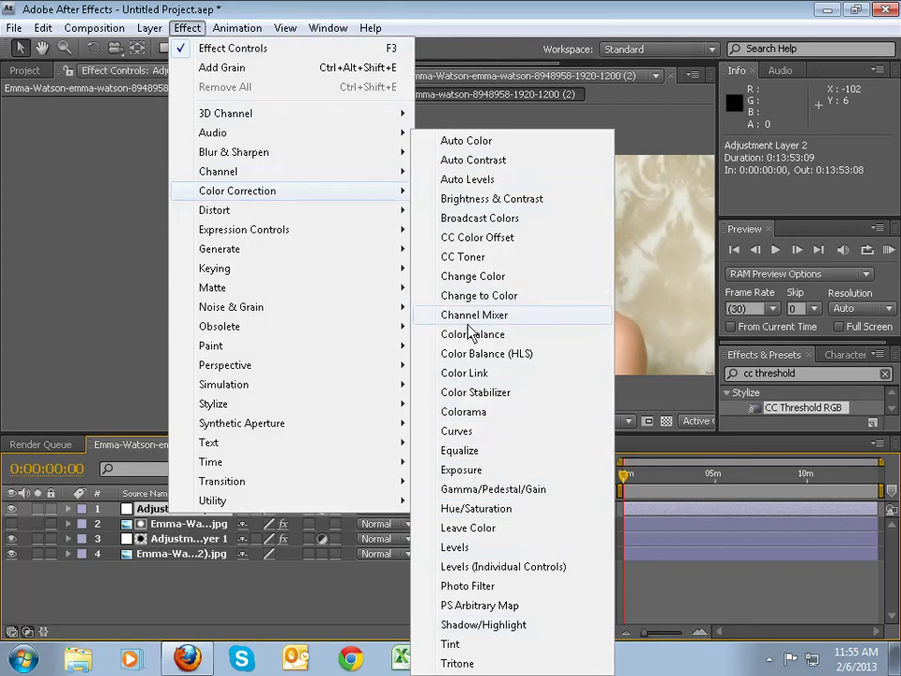
{"action": "left_click", "coordinate": [460, 433]}
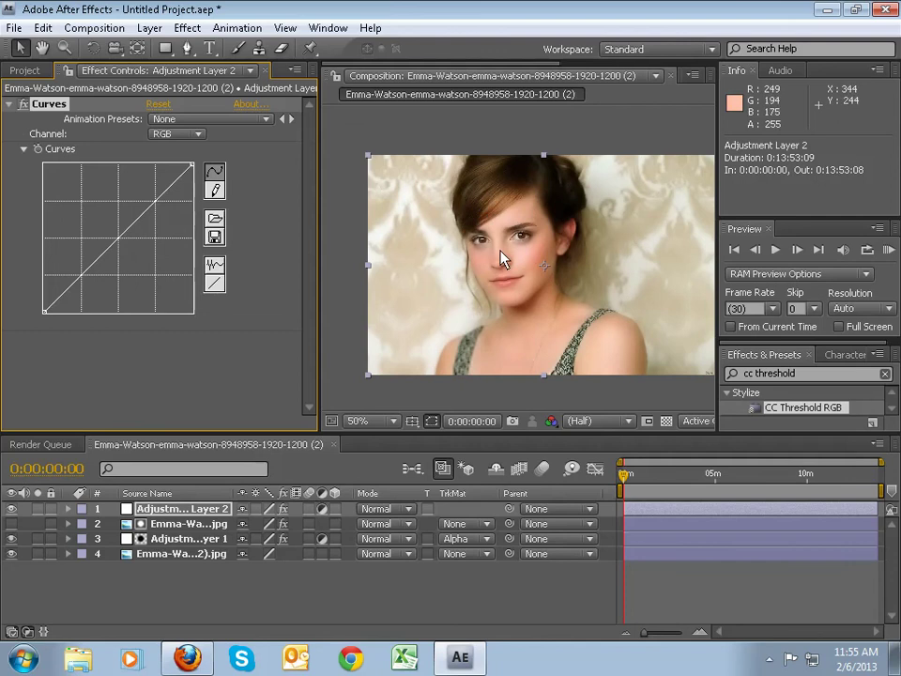
Shape the RGB curve into an S by slightly raising the midtones and lowering the shadows for more contrast.
{"action": "left_click", "coordinate": [118, 239]}
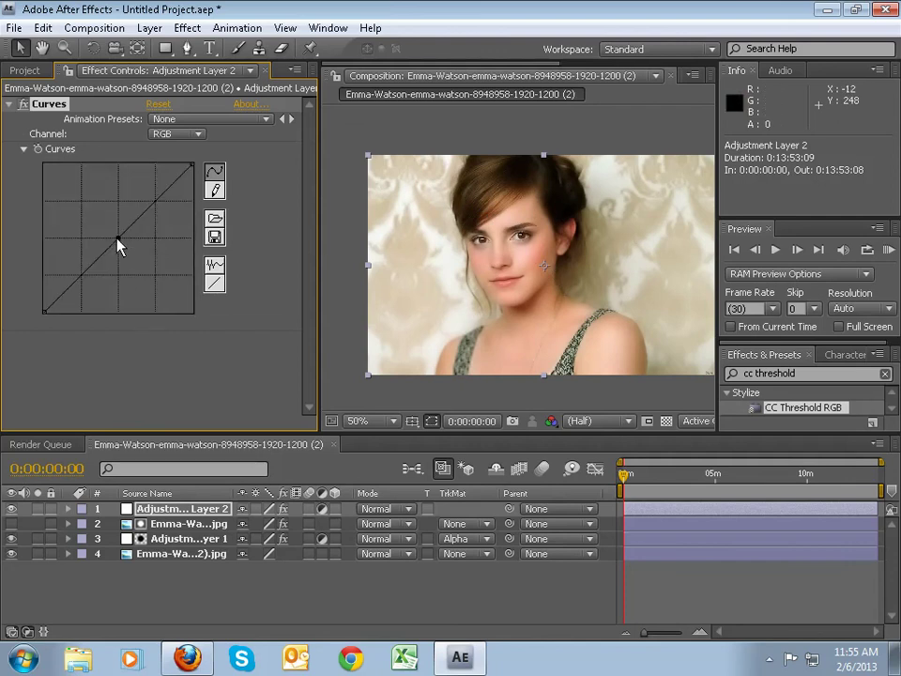
{"action": "left_click_drag", "start_coordinate": [116, 238], "coordinate": [116, 230]}
{"action": "left_click_drag", "start_coordinate": [85, 263], "coordinate": [89, 272]}
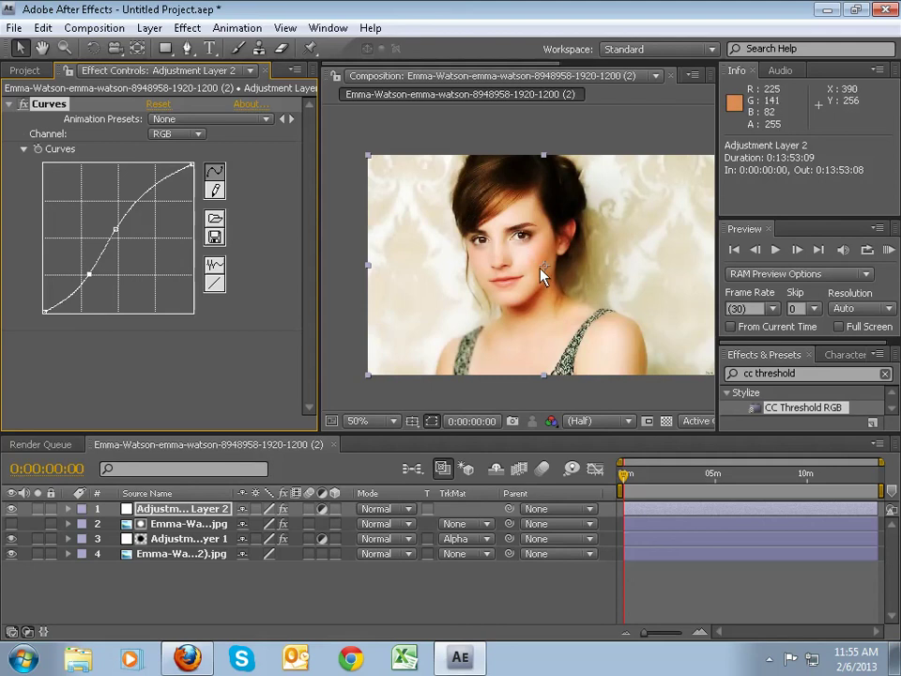
{"action": "scroll", "coordinate": [541, 274], "scroll_direction": "up", "scroll_amount": 2}
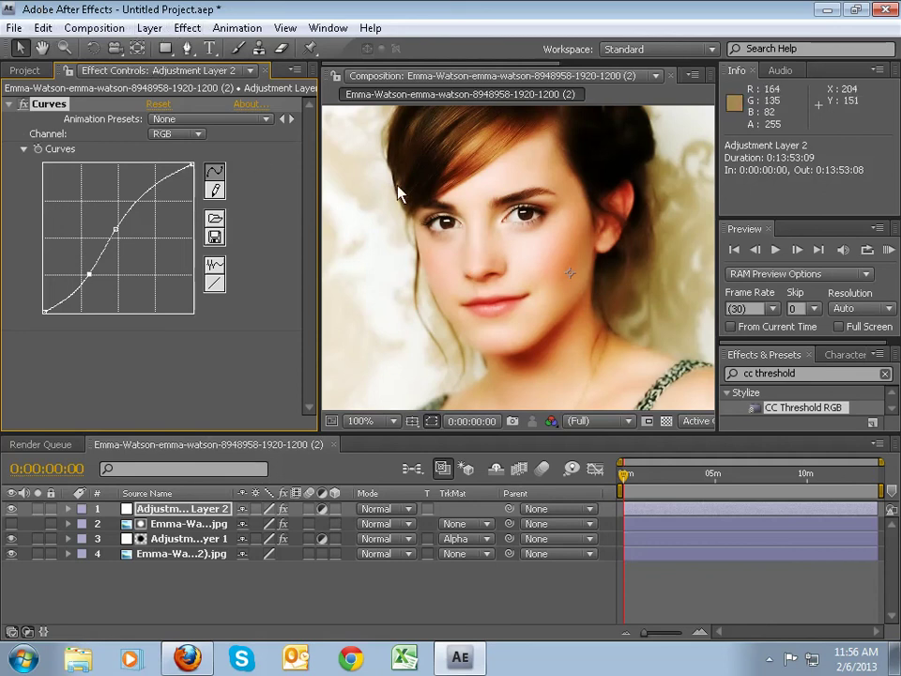
Queue the composition's current frame for rendering as a still image file.
{"action": "left_click", "coordinate": [93, 28]}
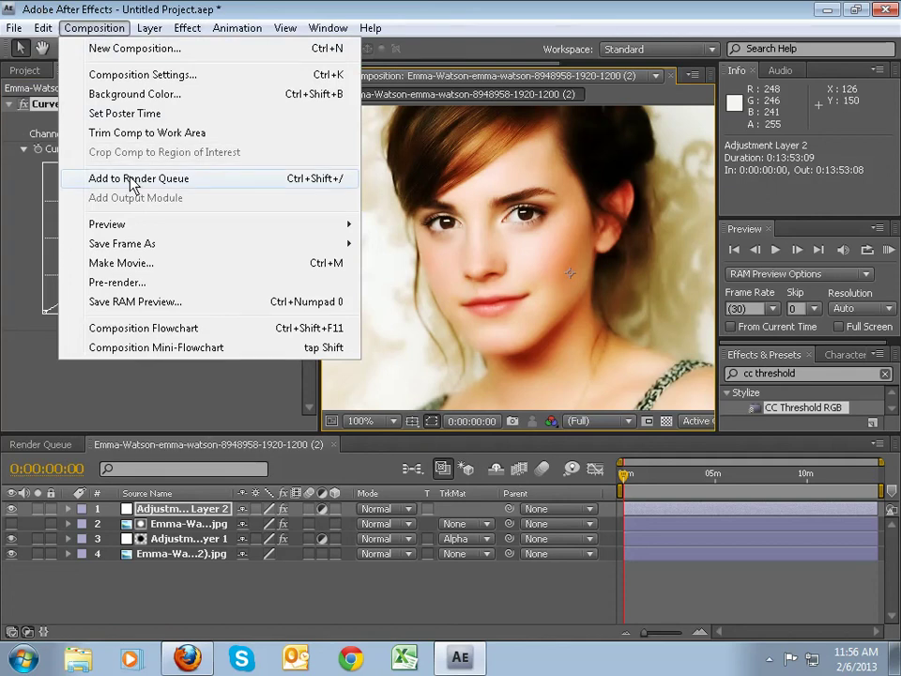
{"action": "mouse_move", "coordinate": [156, 246]}
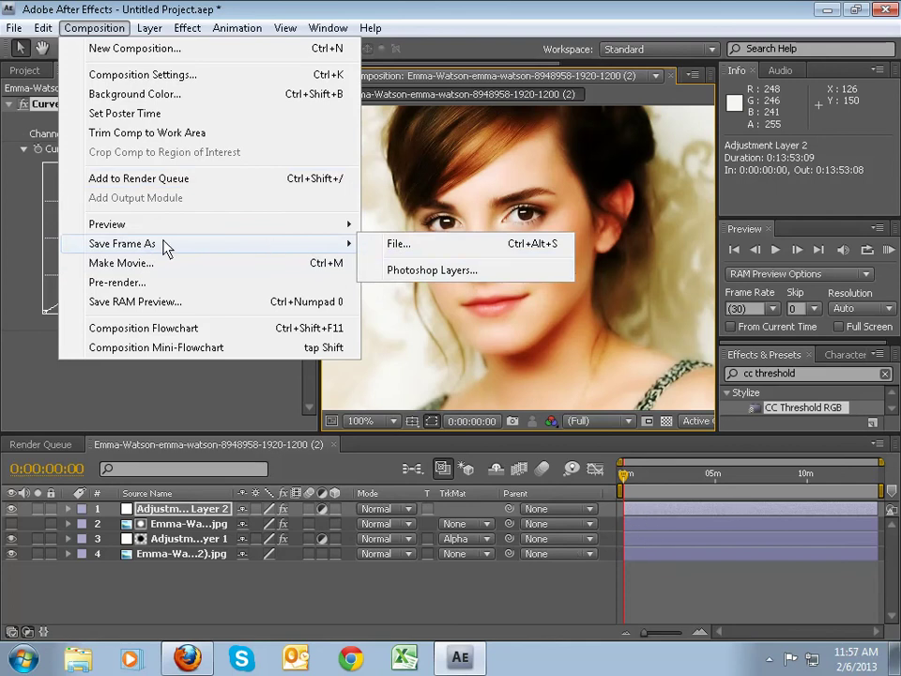
{"action": "left_click", "coordinate": [392, 246]}
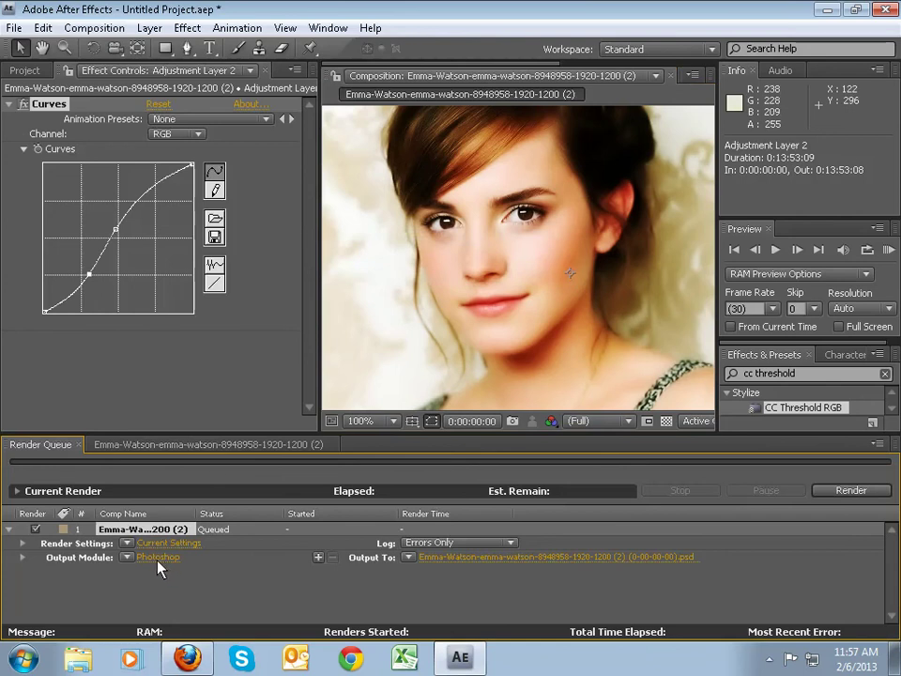
Set the queued frame's output module format to JPEG Sequence with Maximum quality 10 and baseline standard encoding.
{"action": "left_click", "coordinate": [160, 560]}
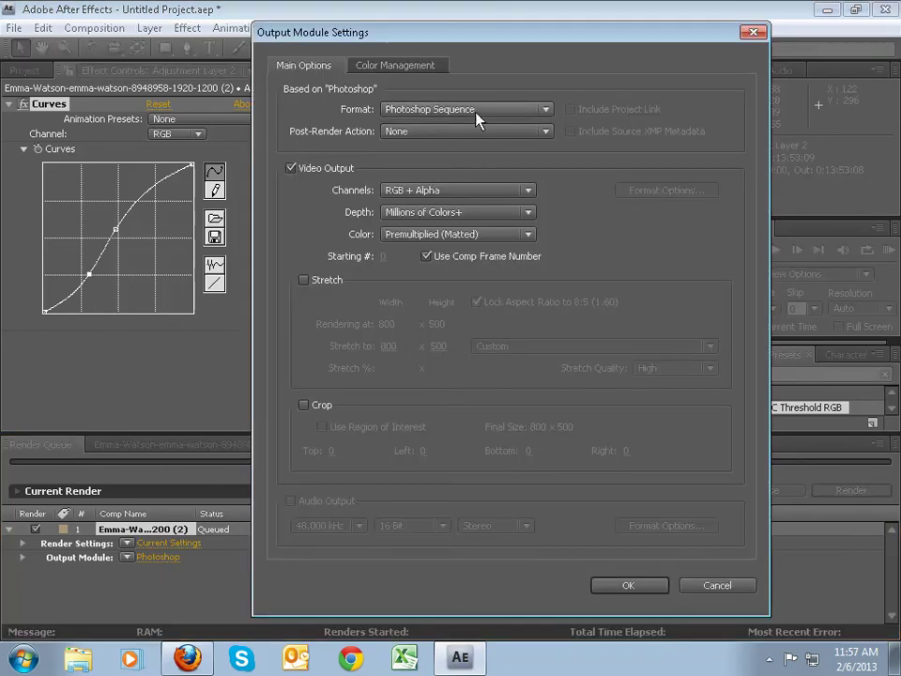
{"action": "left_click", "coordinate": [544, 111]}
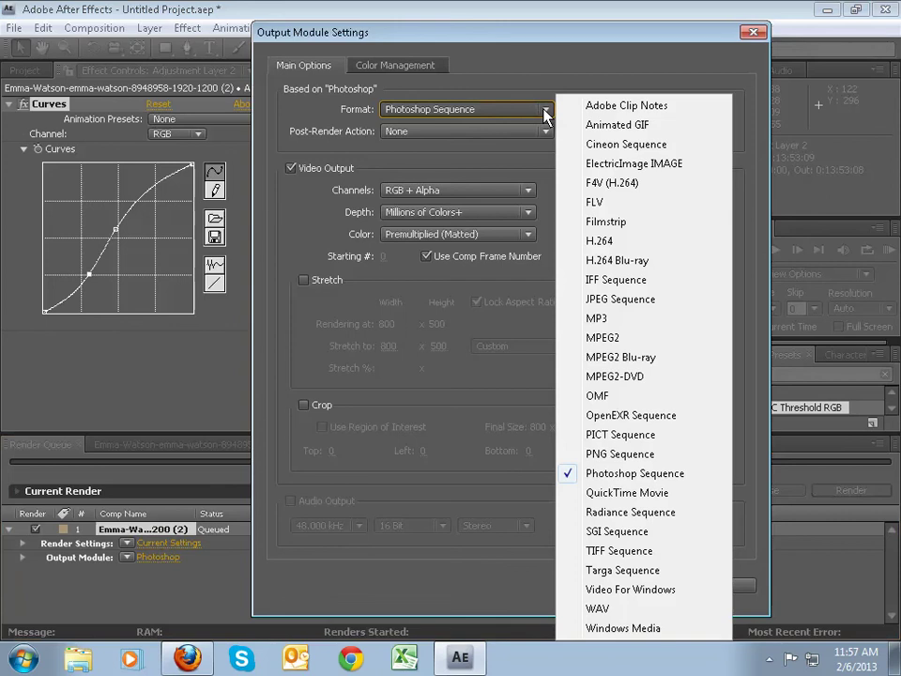
{"action": "left_click", "coordinate": [599, 303]}
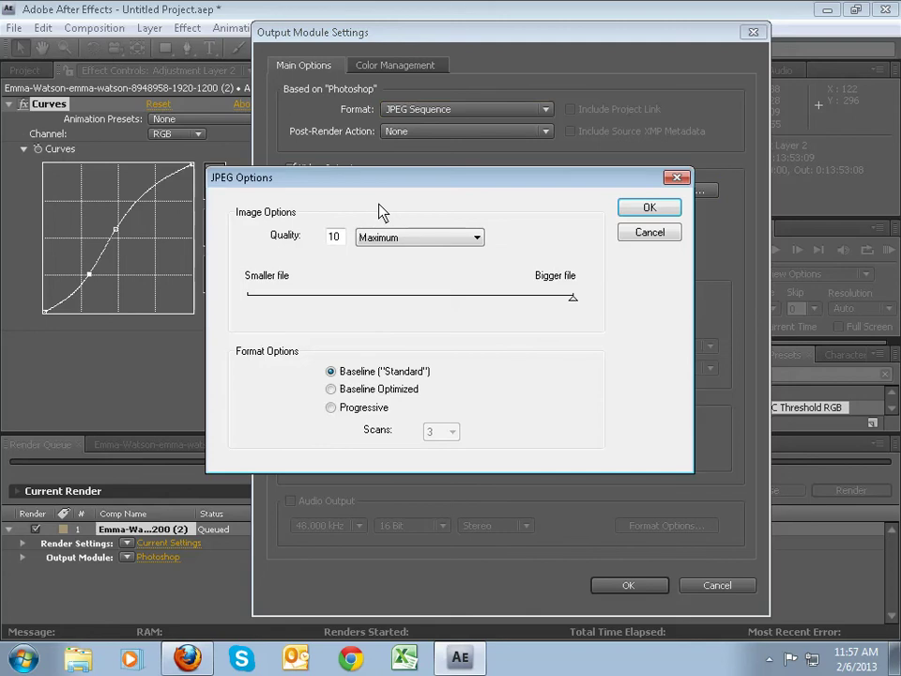
{"action": "left_click", "coordinate": [653, 208]}
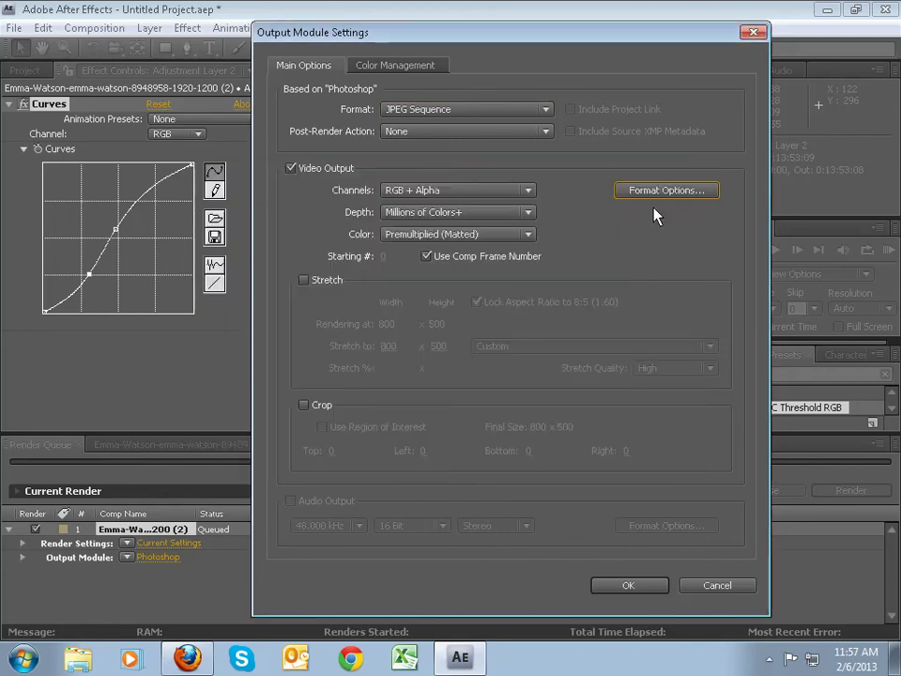
{"action": "left_click", "coordinate": [628, 586]}
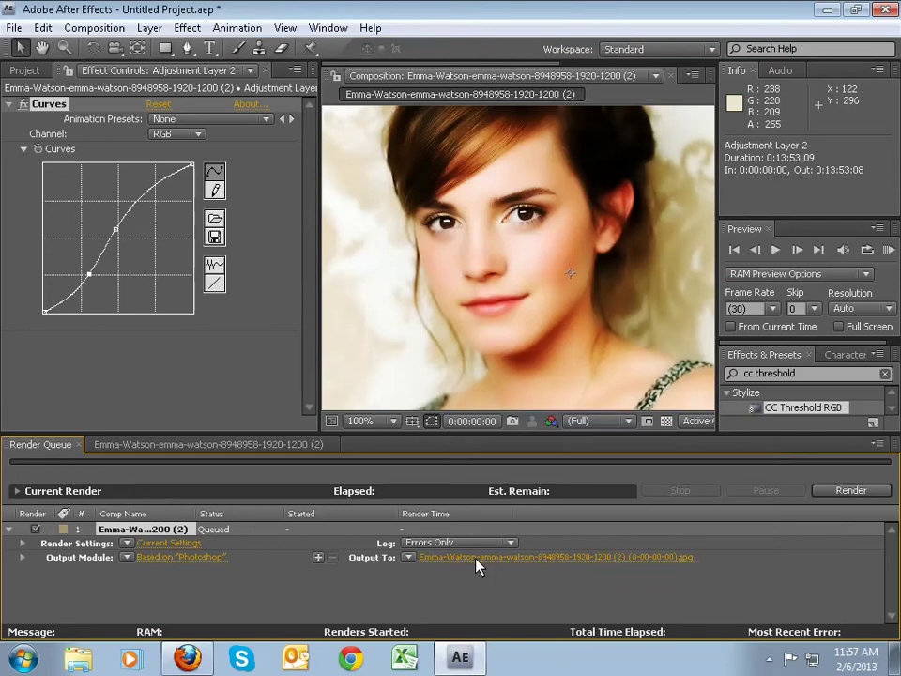
Name the output file "final emma pic" on the Desktop and render the frame.
{"action": "left_click", "coordinate": [528, 561]}
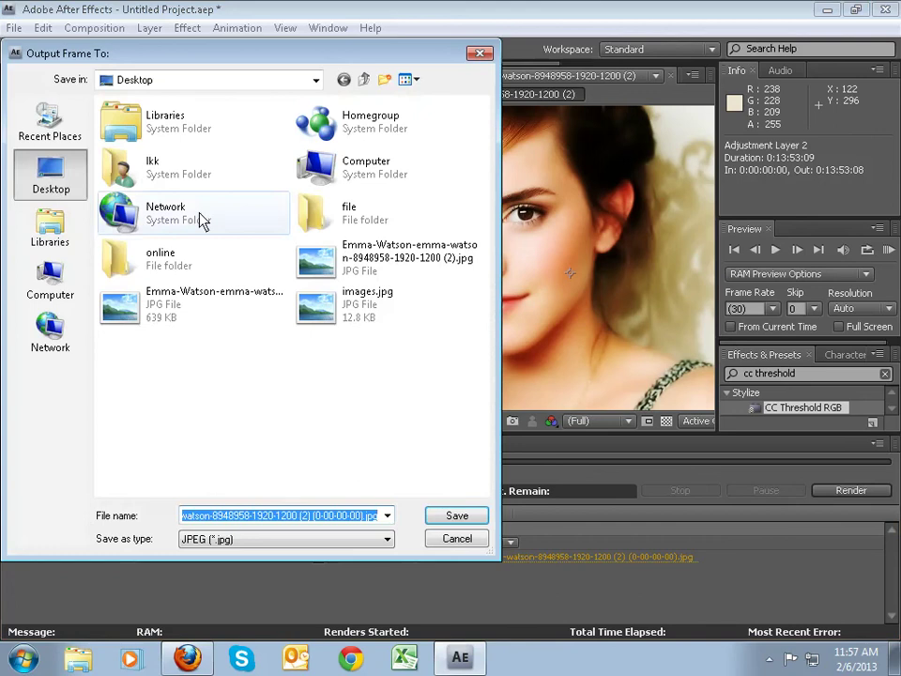
{"action": "type", "text": "final"}
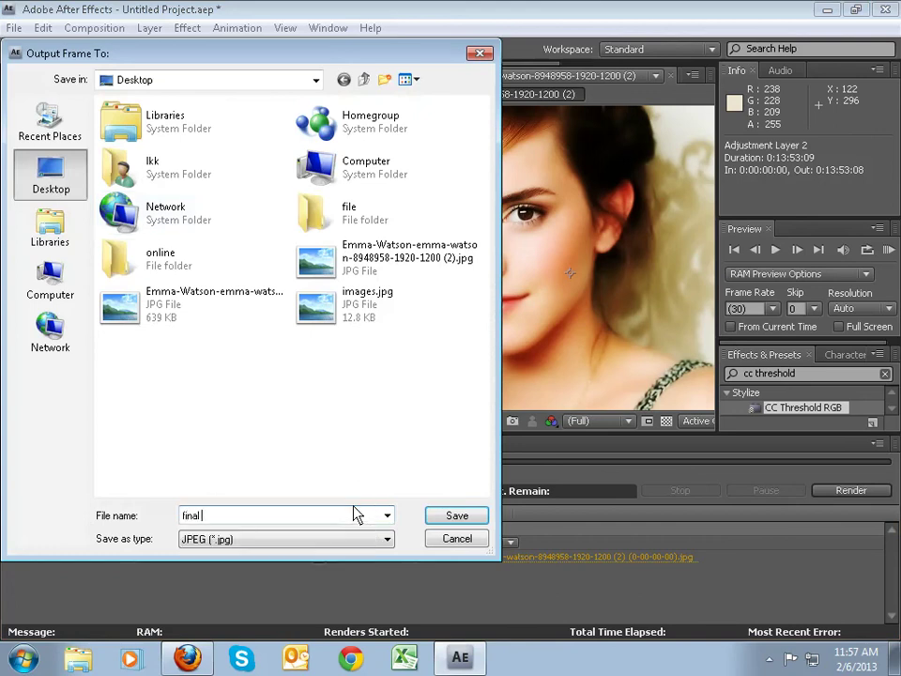
{"action": "type", "text": " emma pic"}
{"action": "left_click", "coordinate": [451, 524]}
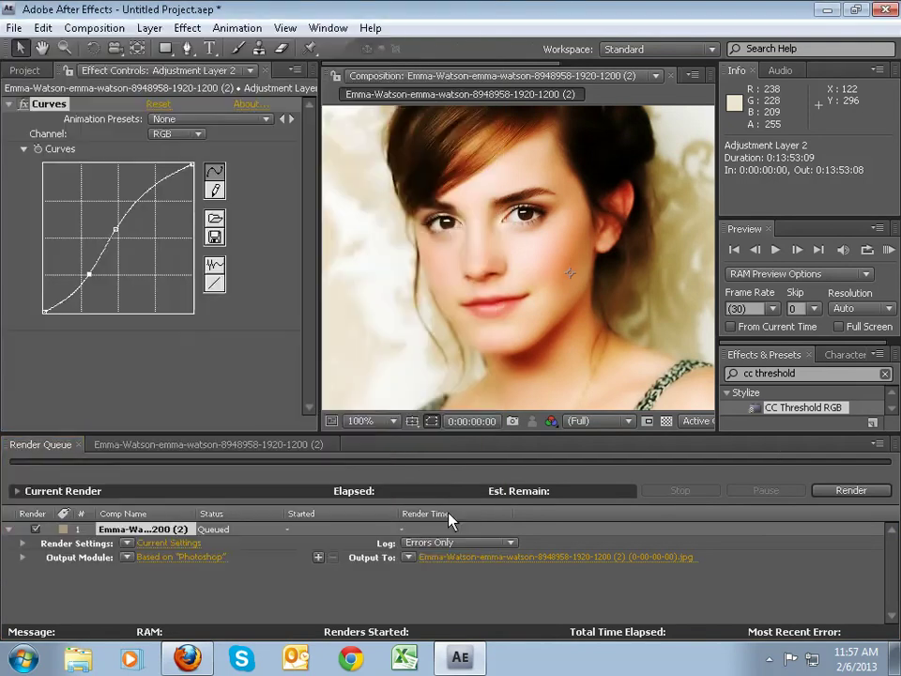
{"action": "left_click", "coordinate": [842, 495]}
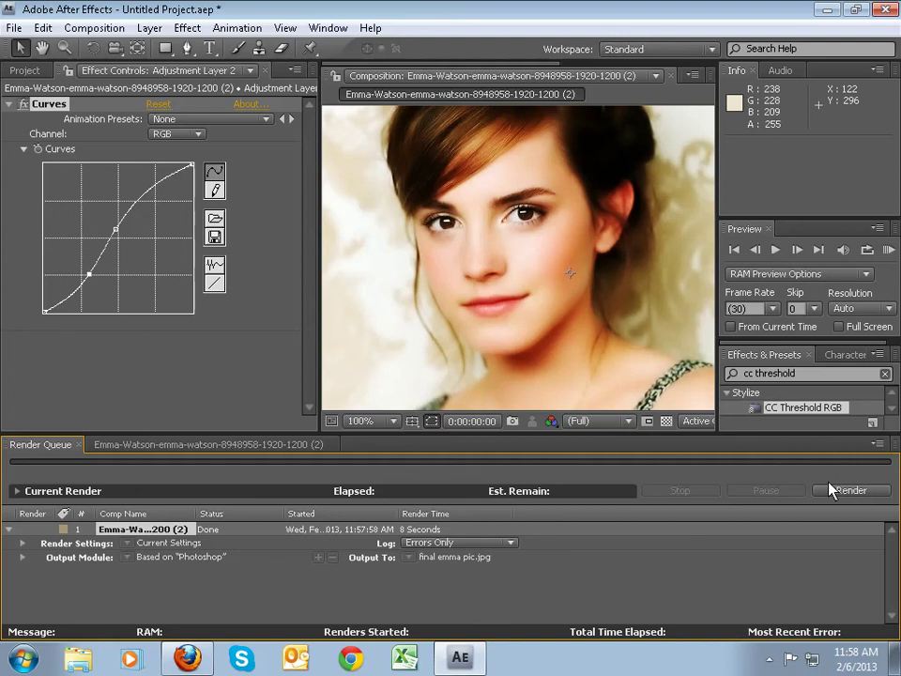
Switch to the Windows desktop and place the original (2).jpg portrait and final emma pic.jpg side by side in the middle.
{"action": "left_click", "coordinate": [827, 10]}
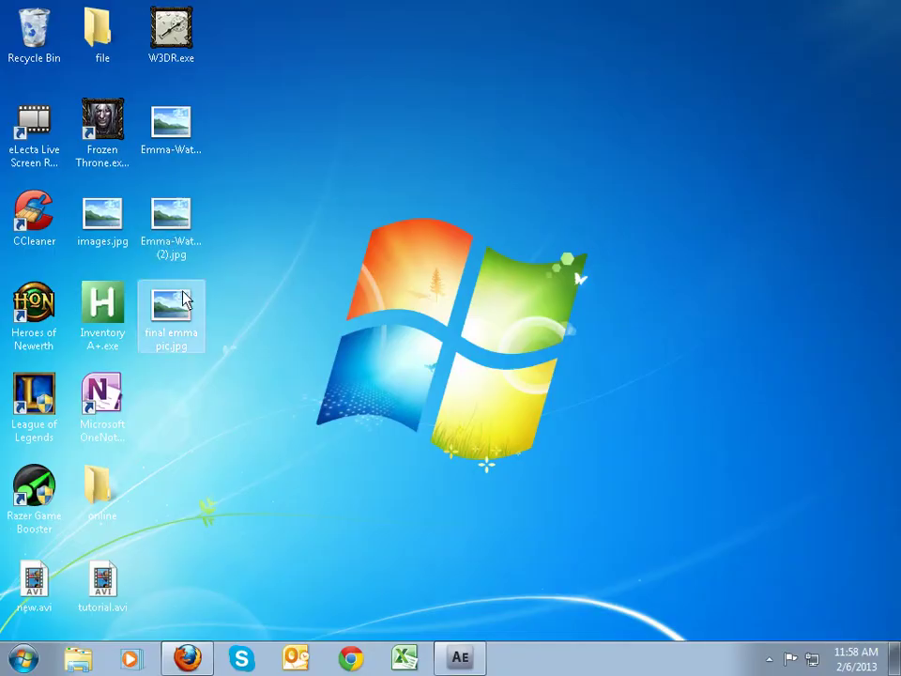
{"action": "left_click", "coordinate": [182, 228]}
{"action": "left_click_drag", "start_coordinate": [173, 229], "coordinate": [699, 302]}
{"action": "left_click_drag", "start_coordinate": [181, 330], "coordinate": [521, 330]}
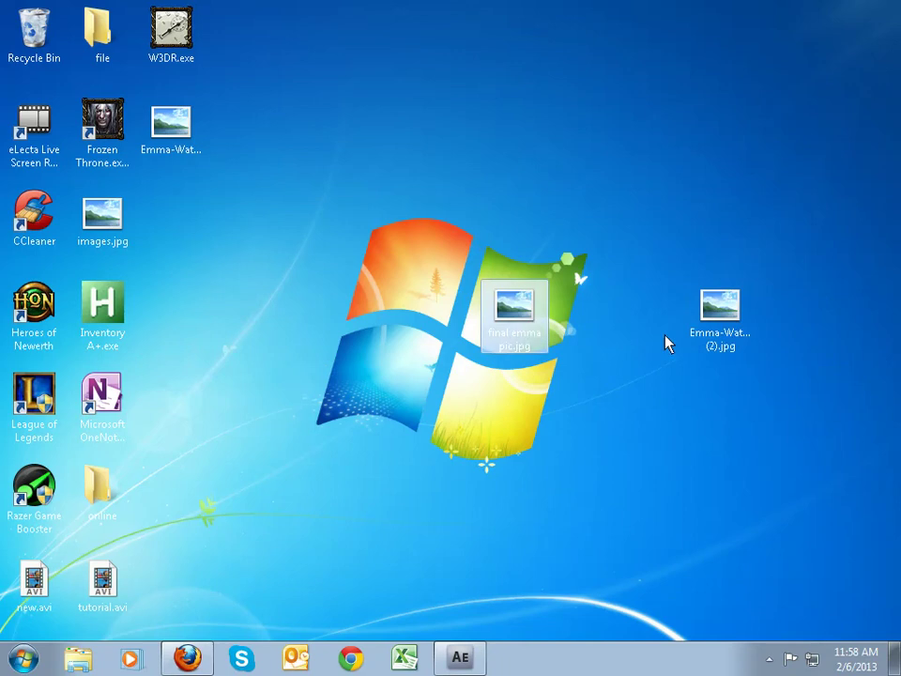
{"action": "left_click_drag", "start_coordinate": [739, 327], "coordinate": [602, 329]}
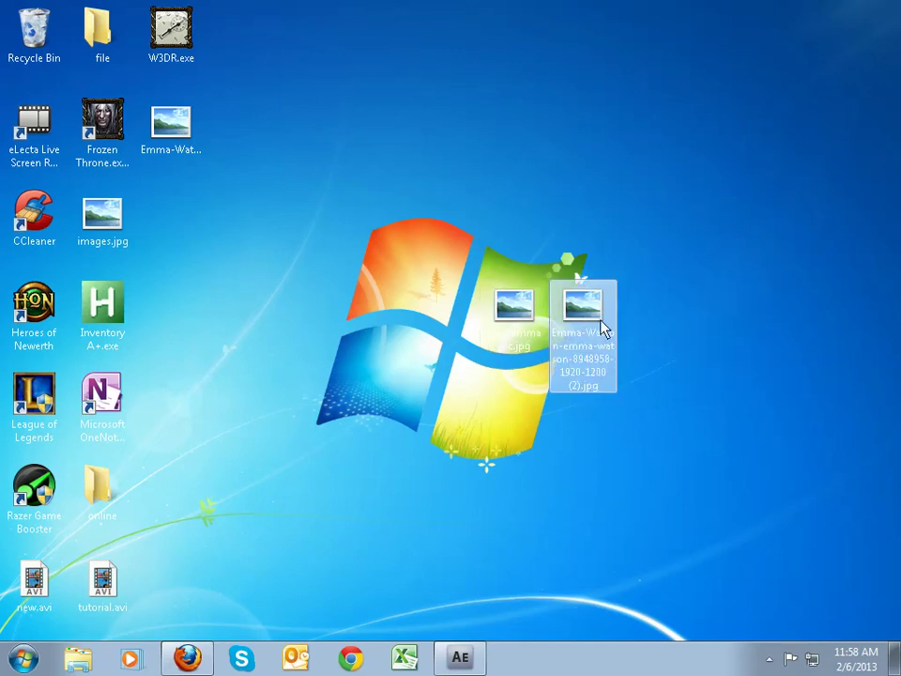
View the original (2).jpg portrait in Windows Photo Viewer, then close it.
{"action": "double_click", "coordinate": [587, 319]}
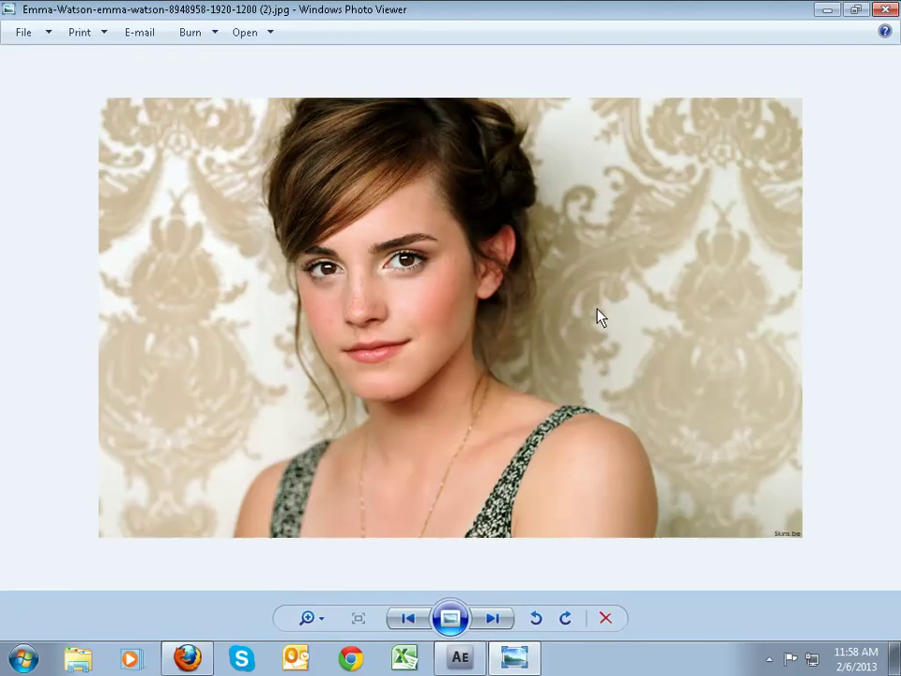
{"action": "left_click", "coordinate": [317, 619]}
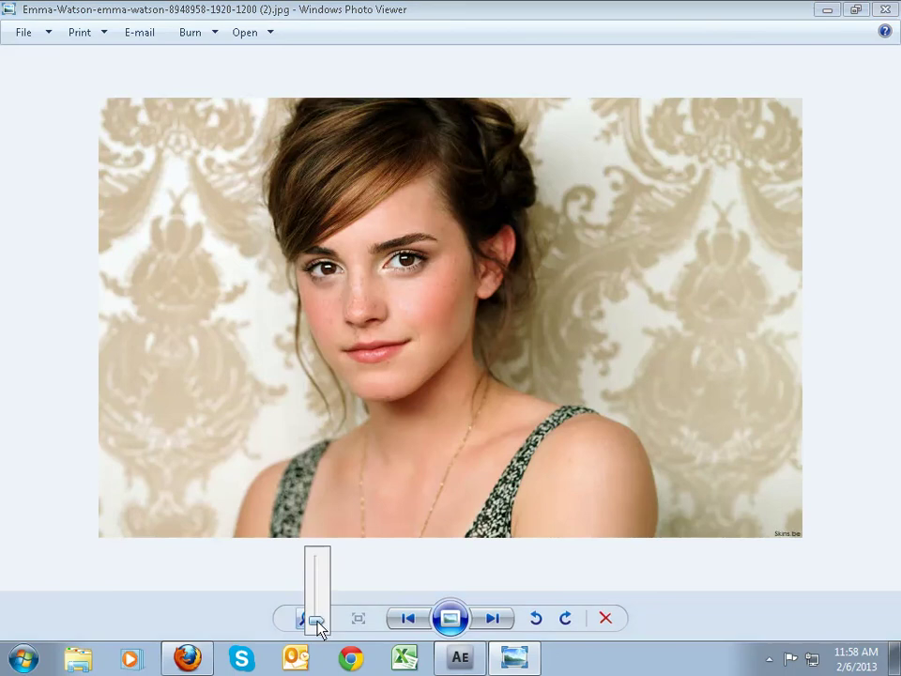
{"action": "mouse_move", "coordinate": [320, 619]}
{"action": "left_mouse_down"}
{"action": "mouse_move", "coordinate": [321, 594]}
{"action": "mouse_move", "coordinate": [322, 610]}
{"action": "left_mouse_up"}
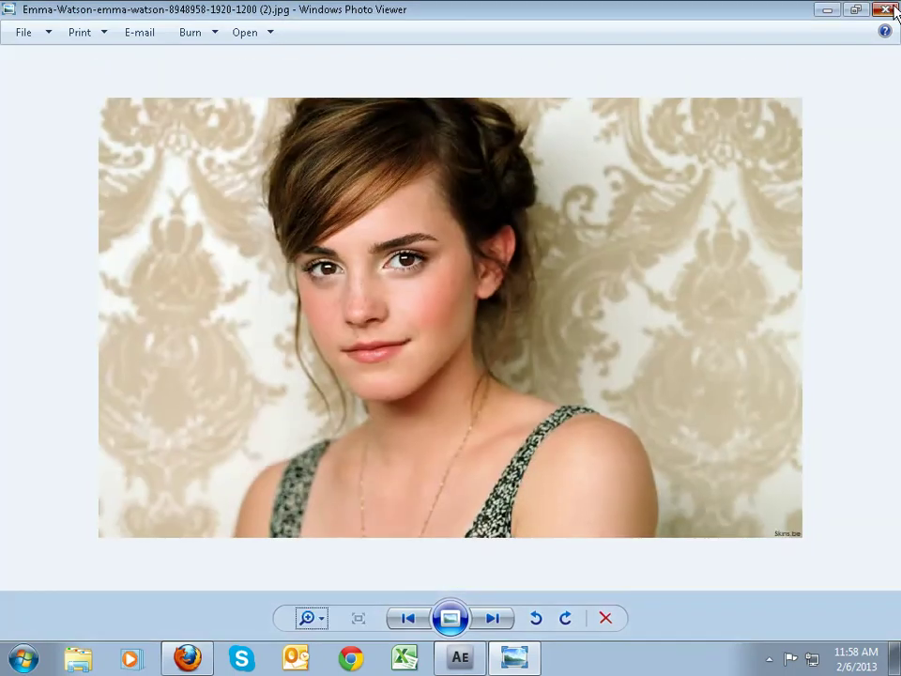
{"action": "left_click", "coordinate": [885, 9]}
Inspect the retouched face in final emma pic.jpg close up in Windows Photo Viewer, then close it.
{"action": "double_click", "coordinate": [507, 307]}
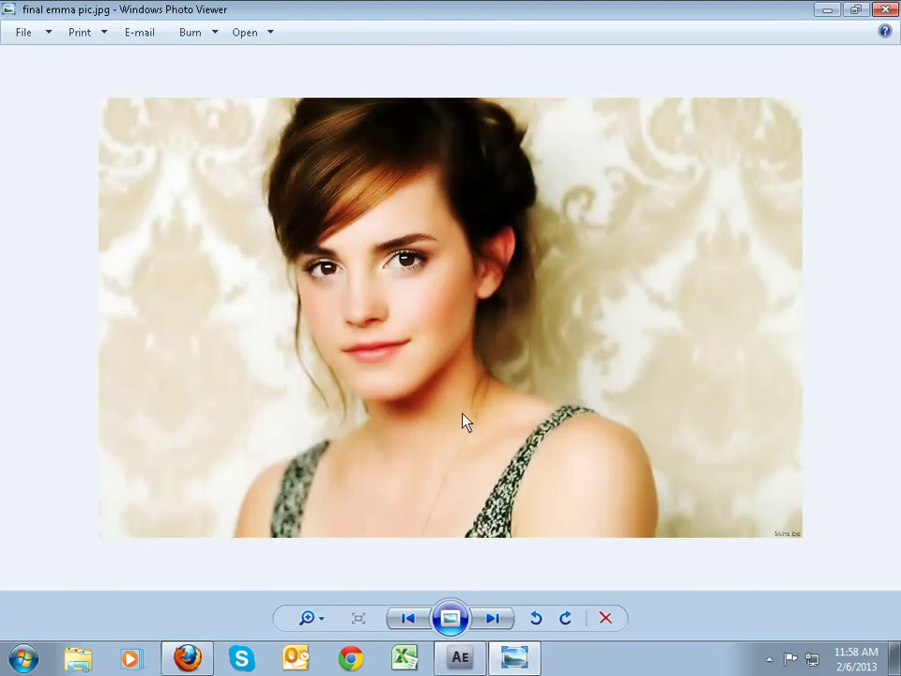
{"action": "left_click", "coordinate": [310, 621]}
{"action": "left_click_drag", "start_coordinate": [314, 625], "coordinate": [319, 602]}
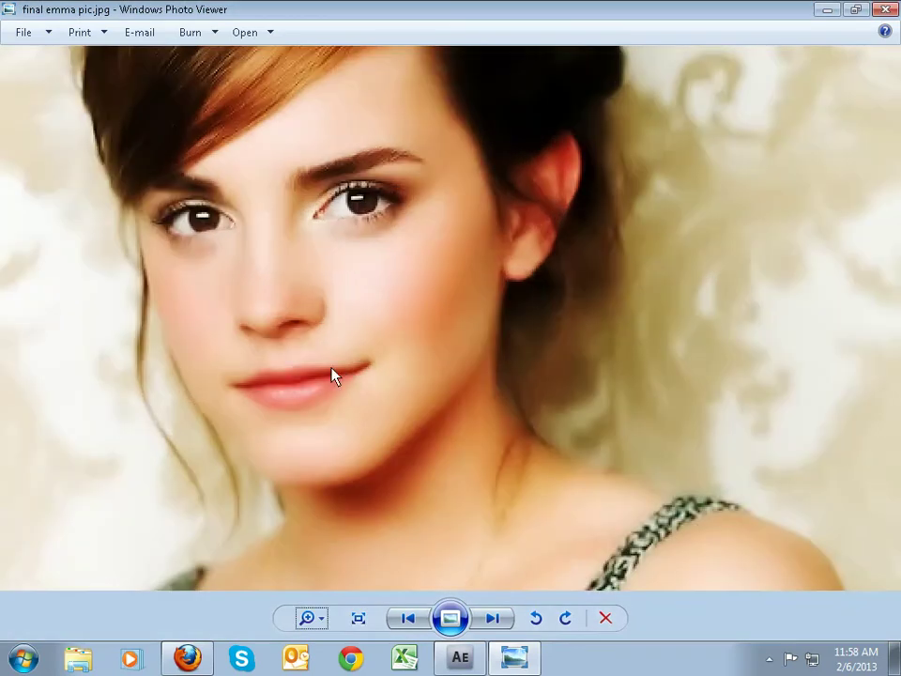
{"action": "left_click_drag", "start_coordinate": [333, 375], "coordinate": [485, 387]}
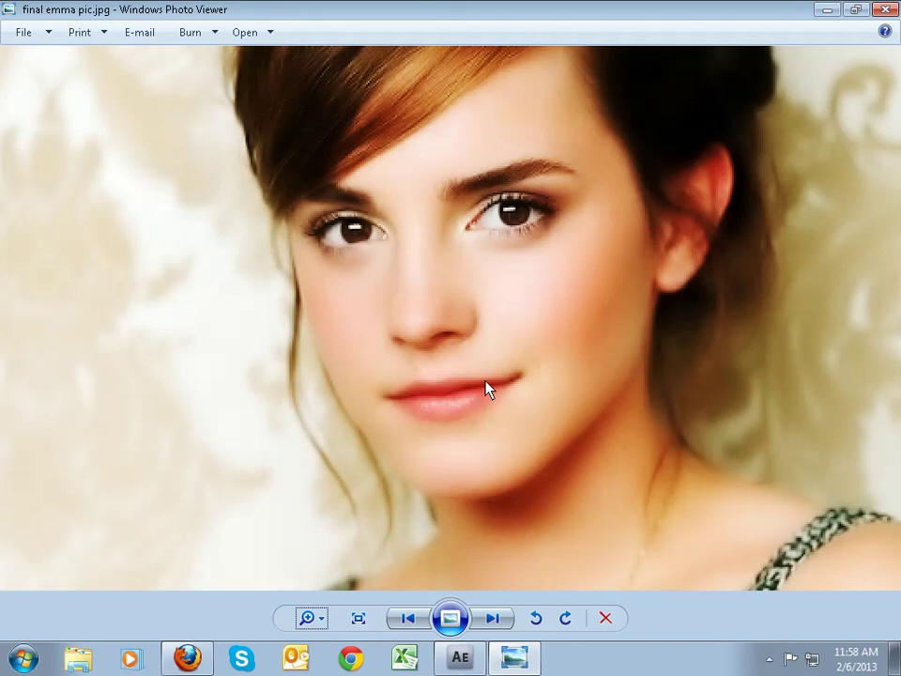
{"action": "left_click", "coordinate": [885, 10]}
Reopen final emma pic.jpg and compare it repeatedly with the original portrait before closing Windows Photo Viewer.
{"action": "double_click", "coordinate": [500, 321]}
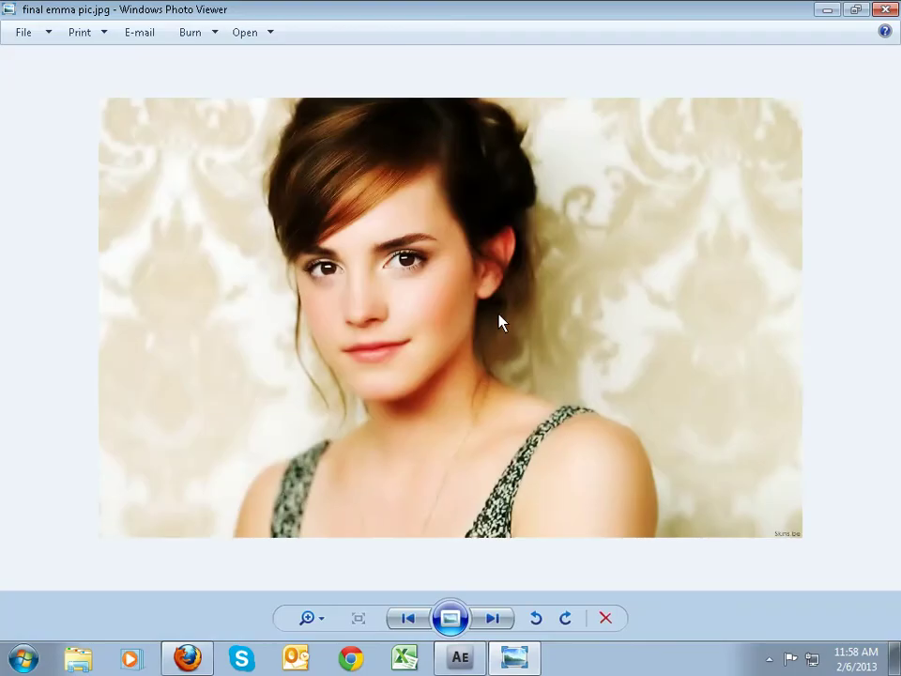
{"action": "left_click", "coordinate": [490, 622]}
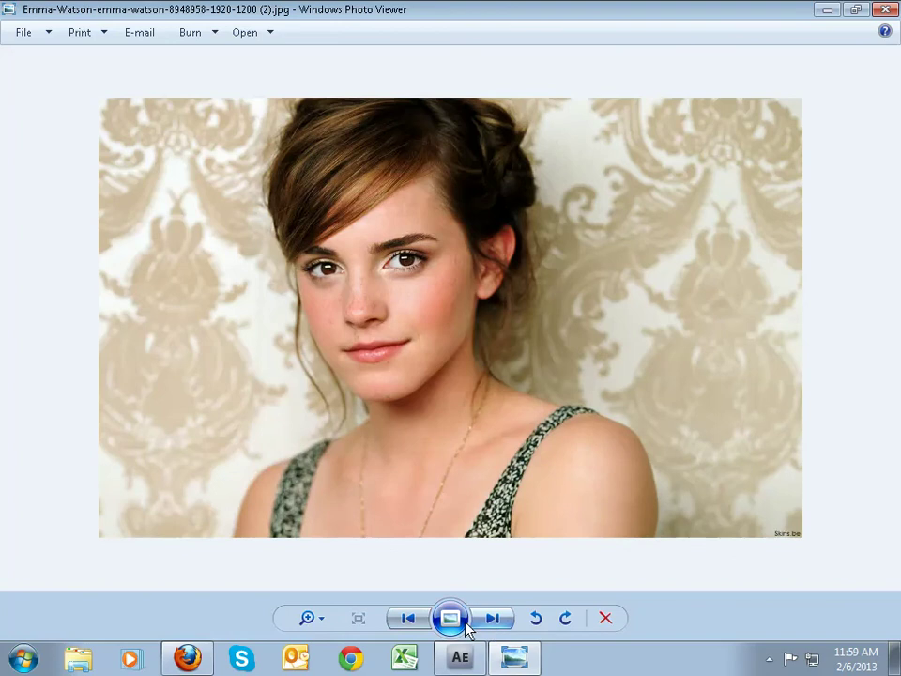
{"action": "left_click", "coordinate": [409, 619]}
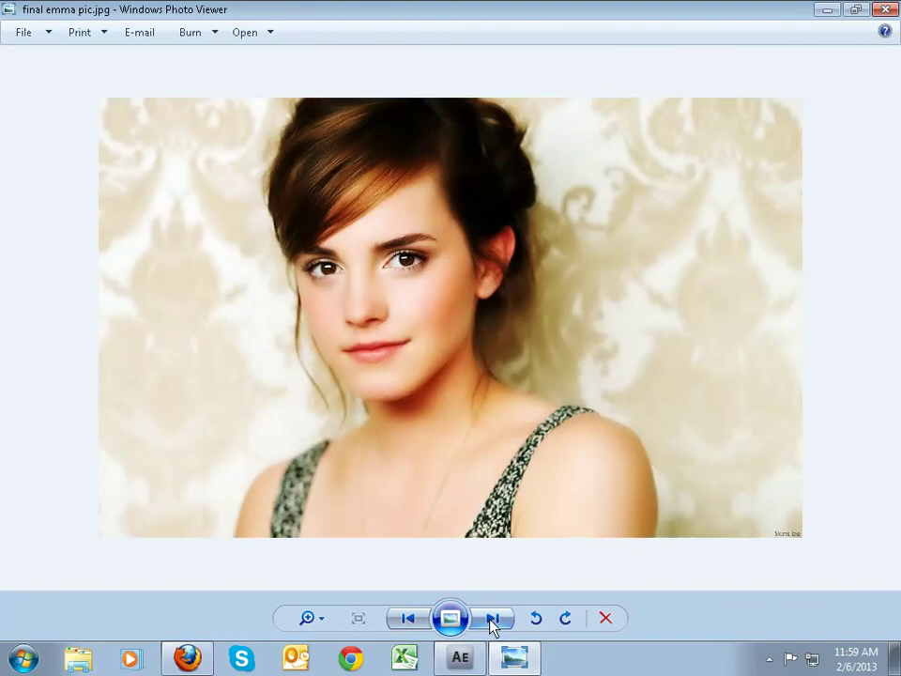
{"action": "left_click", "coordinate": [489, 620]}
{"action": "left_click", "coordinate": [410, 620]}
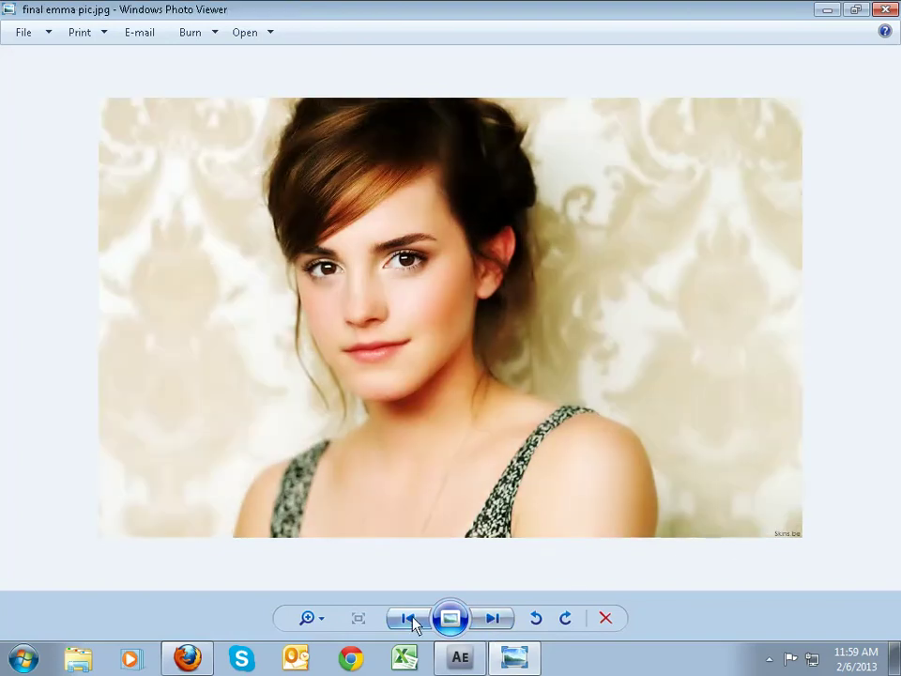
{"action": "left_click", "coordinate": [489, 620]}
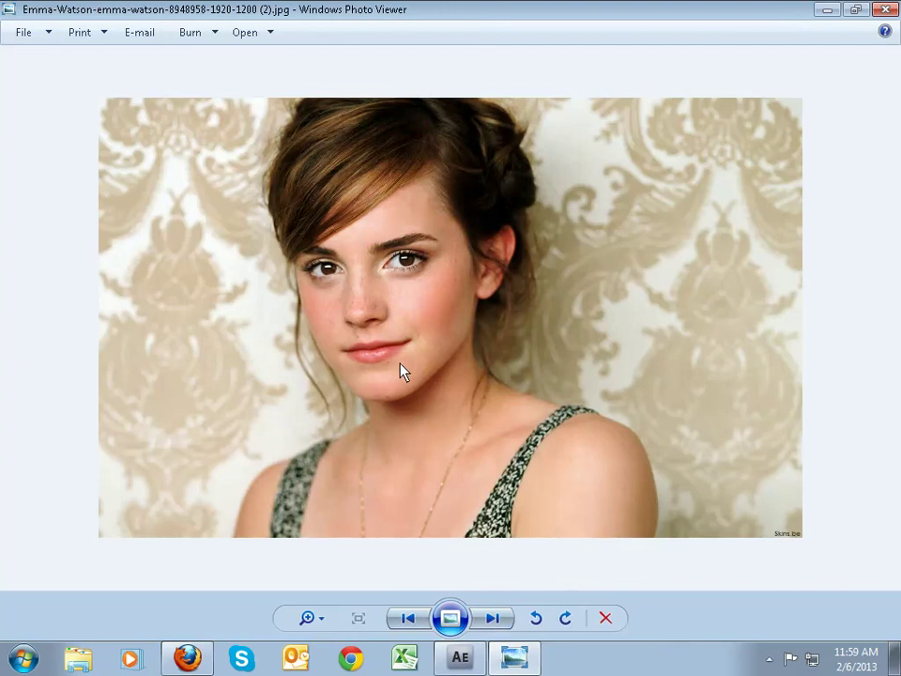
{"action": "left_click", "coordinate": [410, 619]}
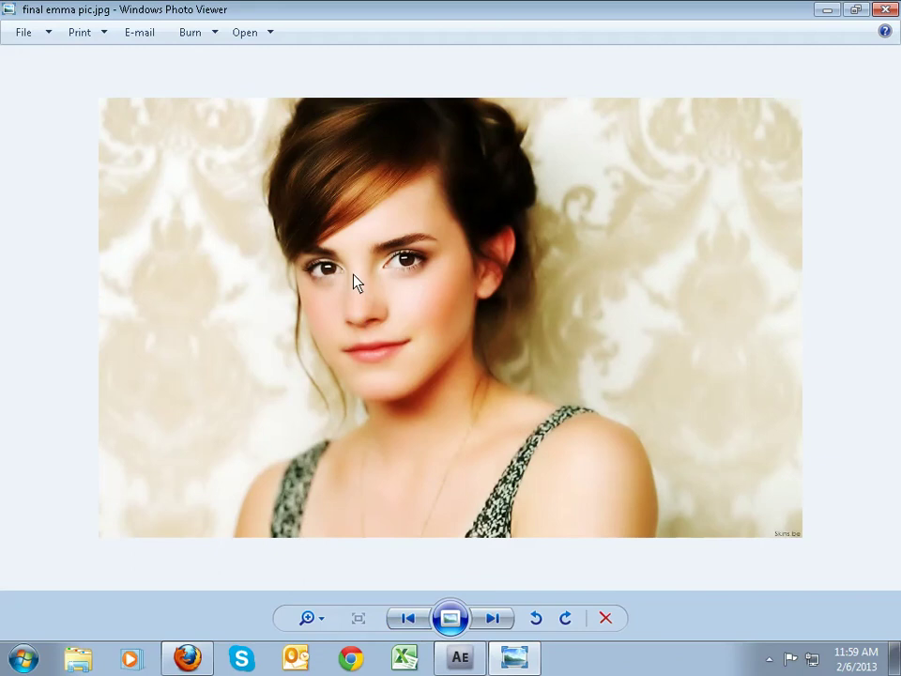
{"action": "left_click", "coordinate": [496, 619]}
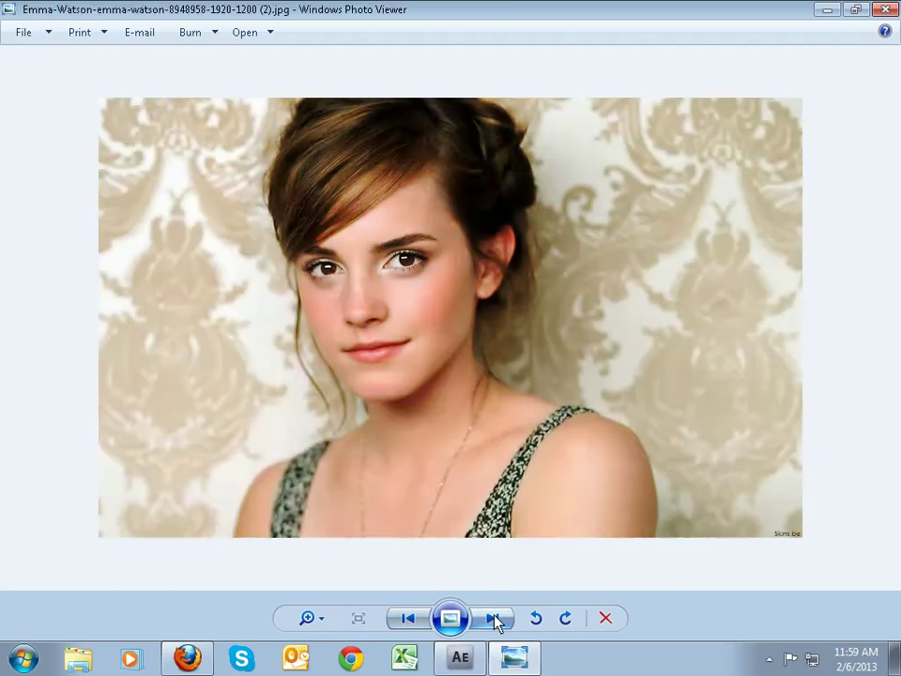
{"action": "left_click", "coordinate": [416, 619]}
{"action": "left_click", "coordinate": [489, 619]}
{"action": "left_click", "coordinate": [405, 617]}
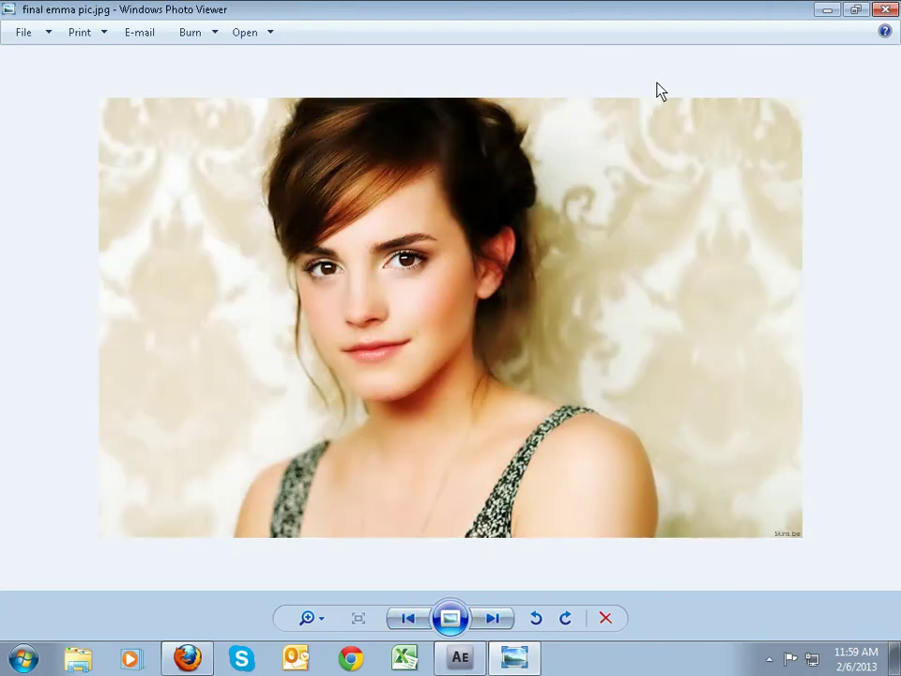
{"action": "left_click", "coordinate": [891, 11]}
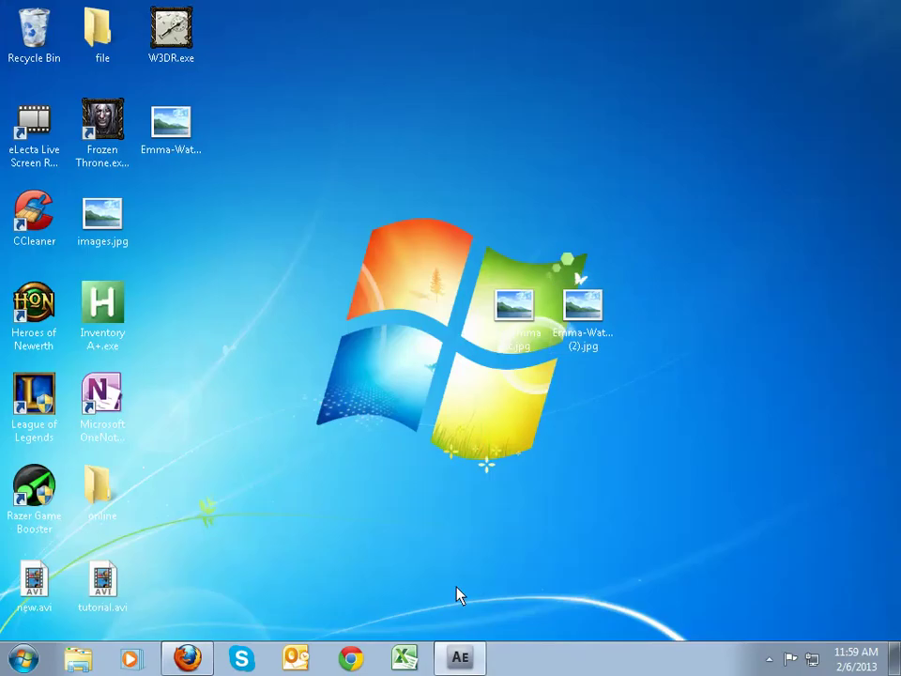